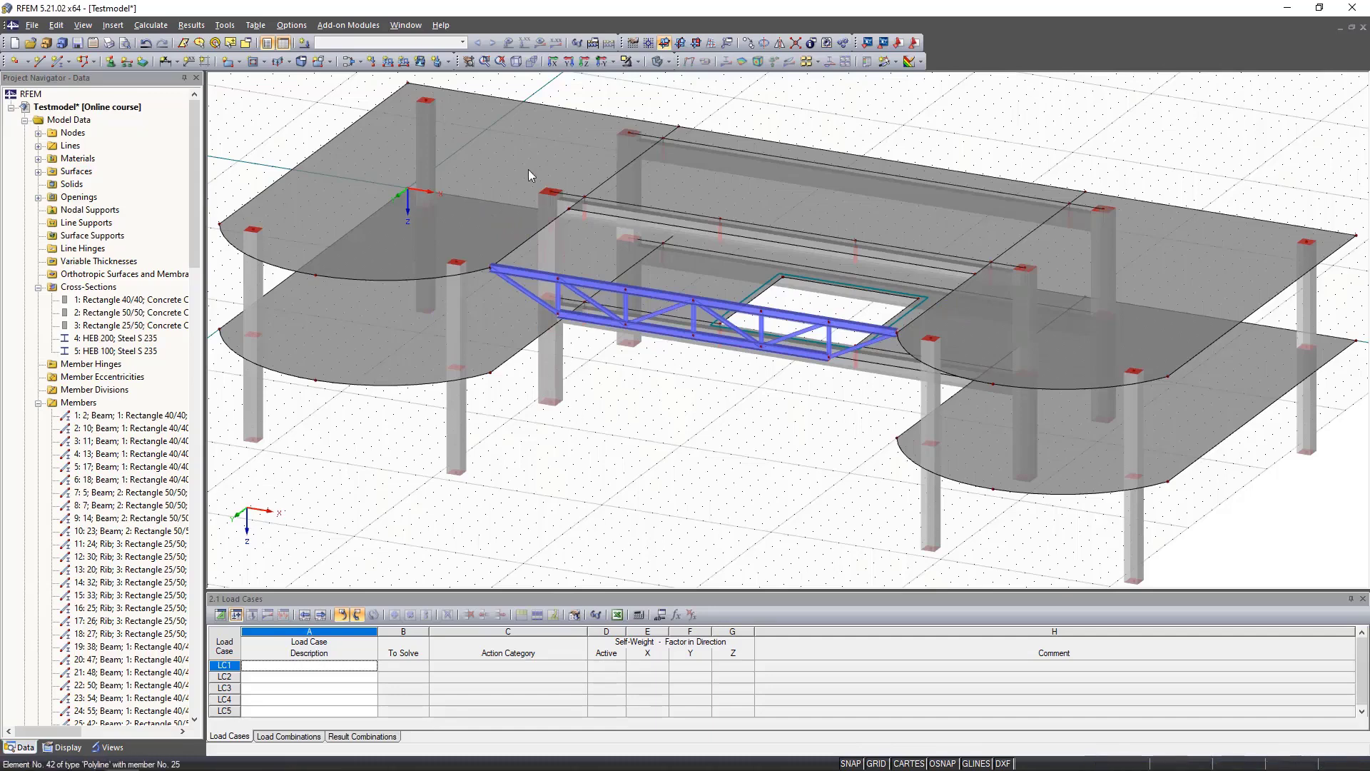
Step: Isolate the two rounded end slabs of the upper floor in visibility mode
{"action": "left_click", "coordinate": [508, 138]}
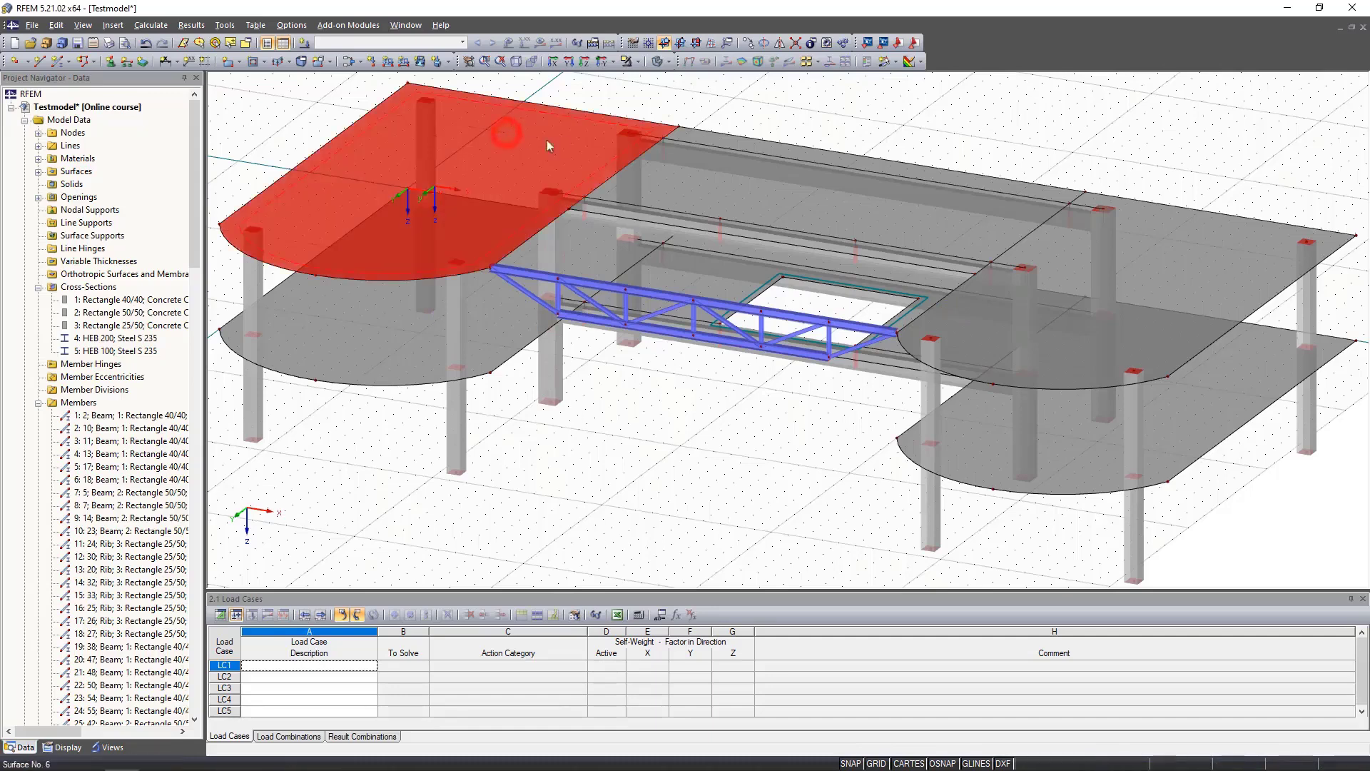
{"action": "left_click", "coordinate": [1184, 250], "text": "ctrl"}
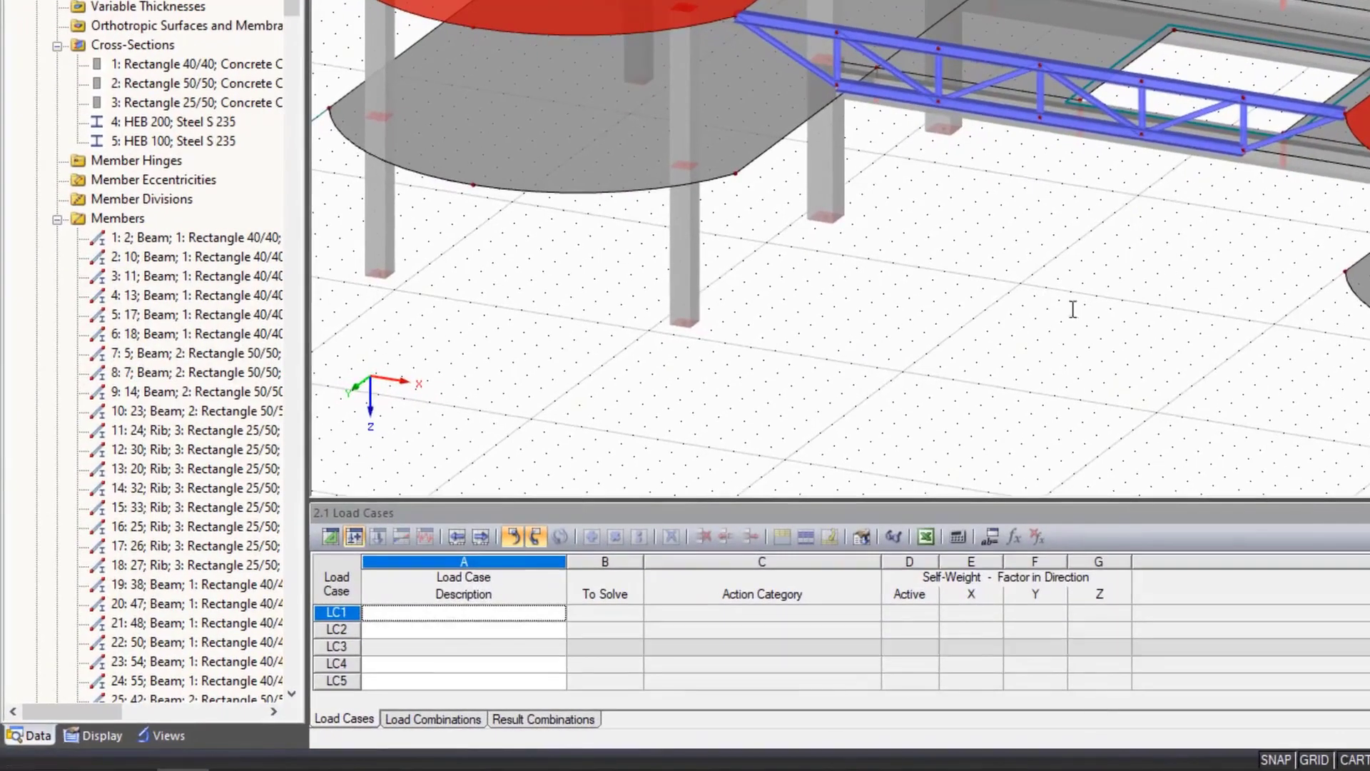
{"action": "left_click", "coordinate": [160, 735]}
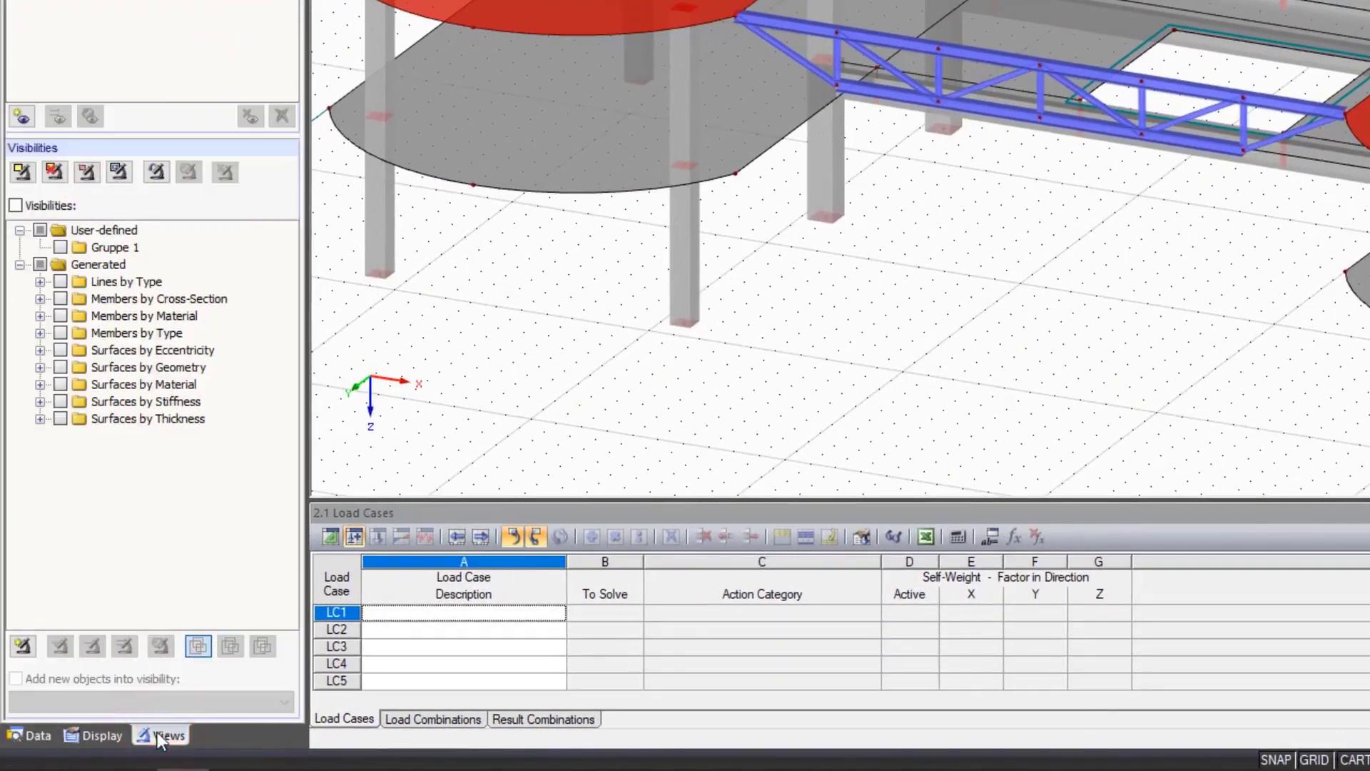
{"action": "left_click", "coordinate": [22, 172]}
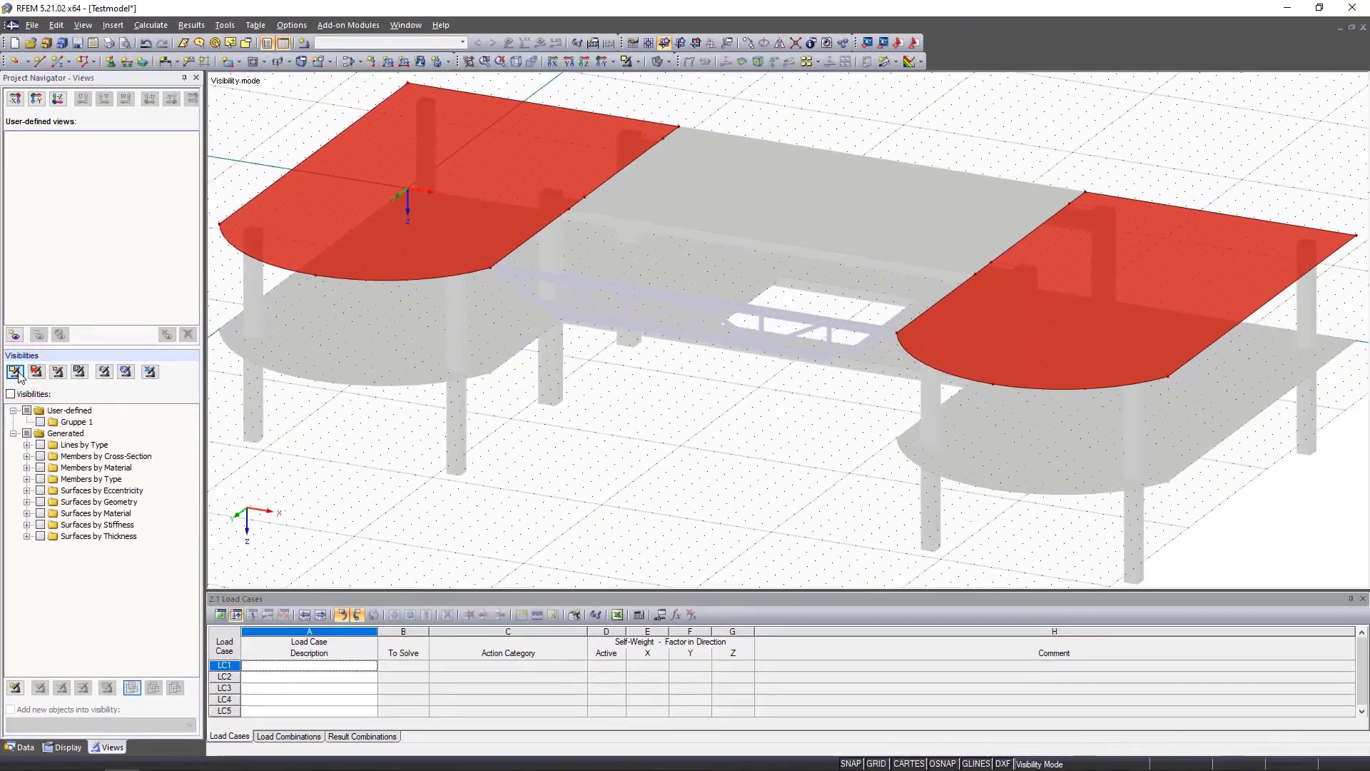
Step: Copy the front inner corner nodes of both upper end slabs once, with a Y displacement of -2.5 m
{"action": "left_click_drag", "start_coordinate": [814, 237], "coordinate": [634, 437]}
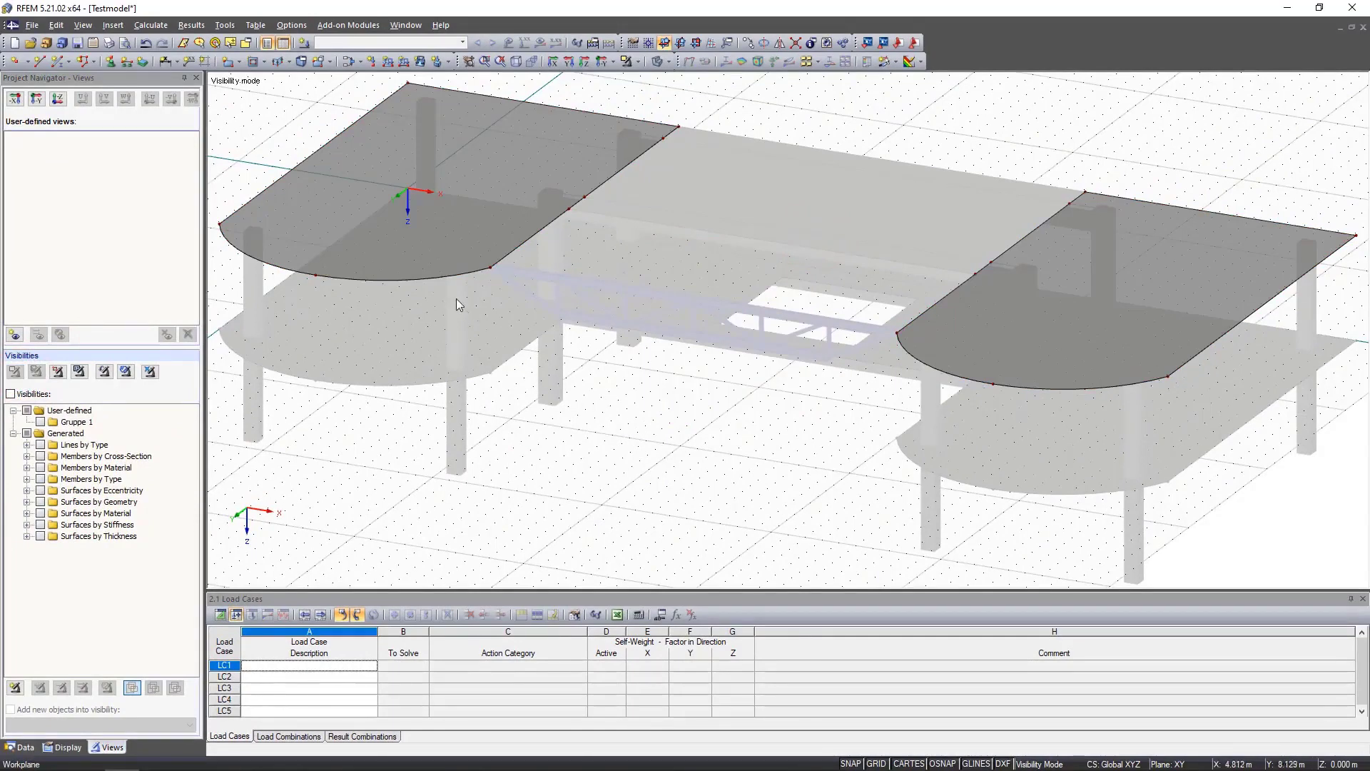
{"action": "left_click_drag", "start_coordinate": [456, 299], "coordinate": [513, 241]}
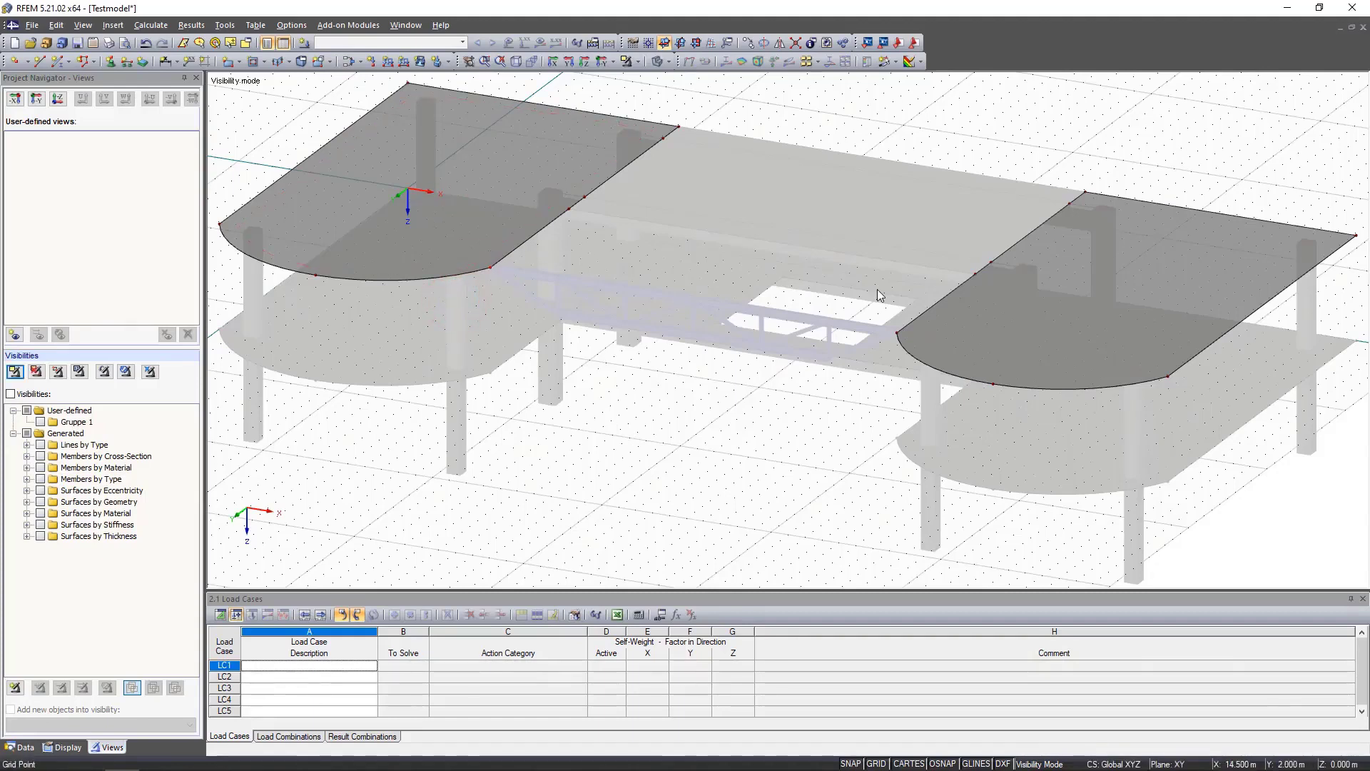
{"action": "left_click_drag", "start_coordinate": [876, 289], "coordinate": [897, 361]}
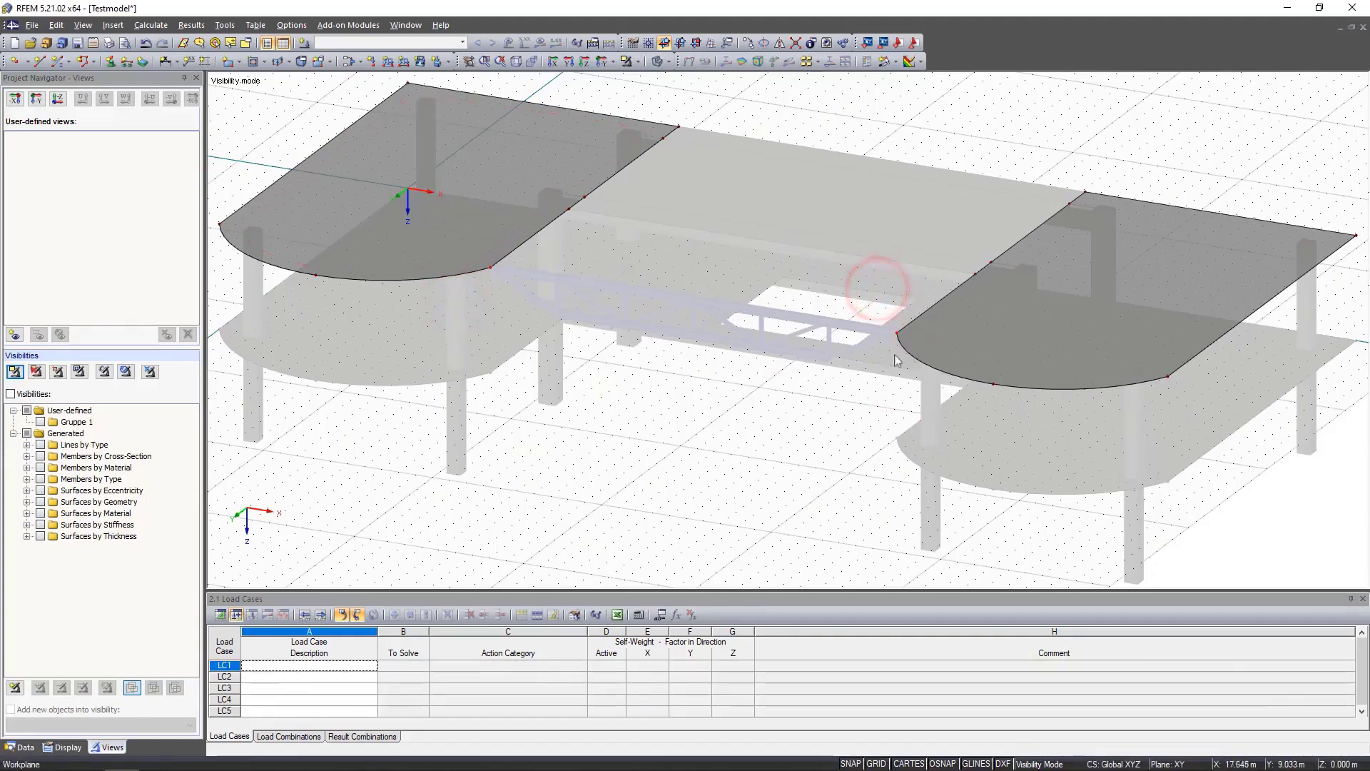
{"action": "left_click", "coordinate": [749, 42]}
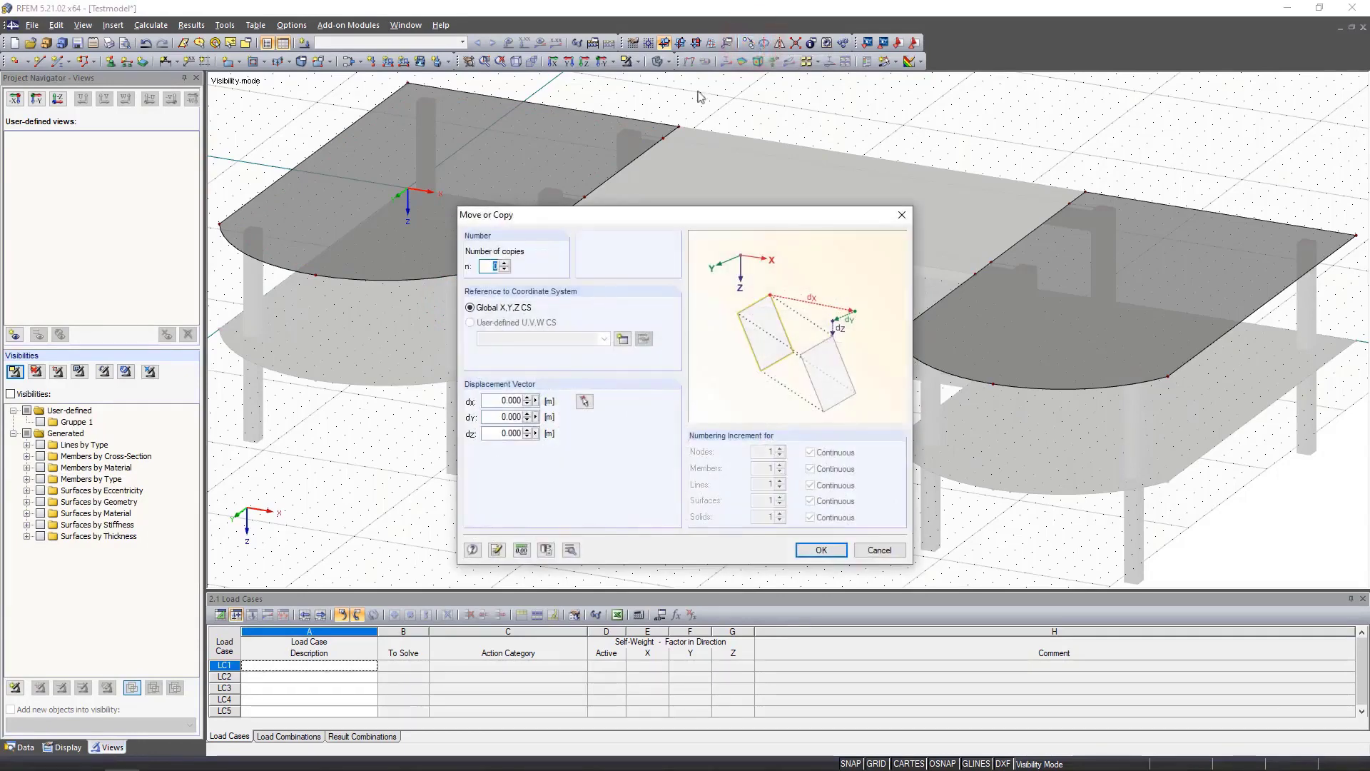
{"action": "left_click", "coordinate": [506, 263]}
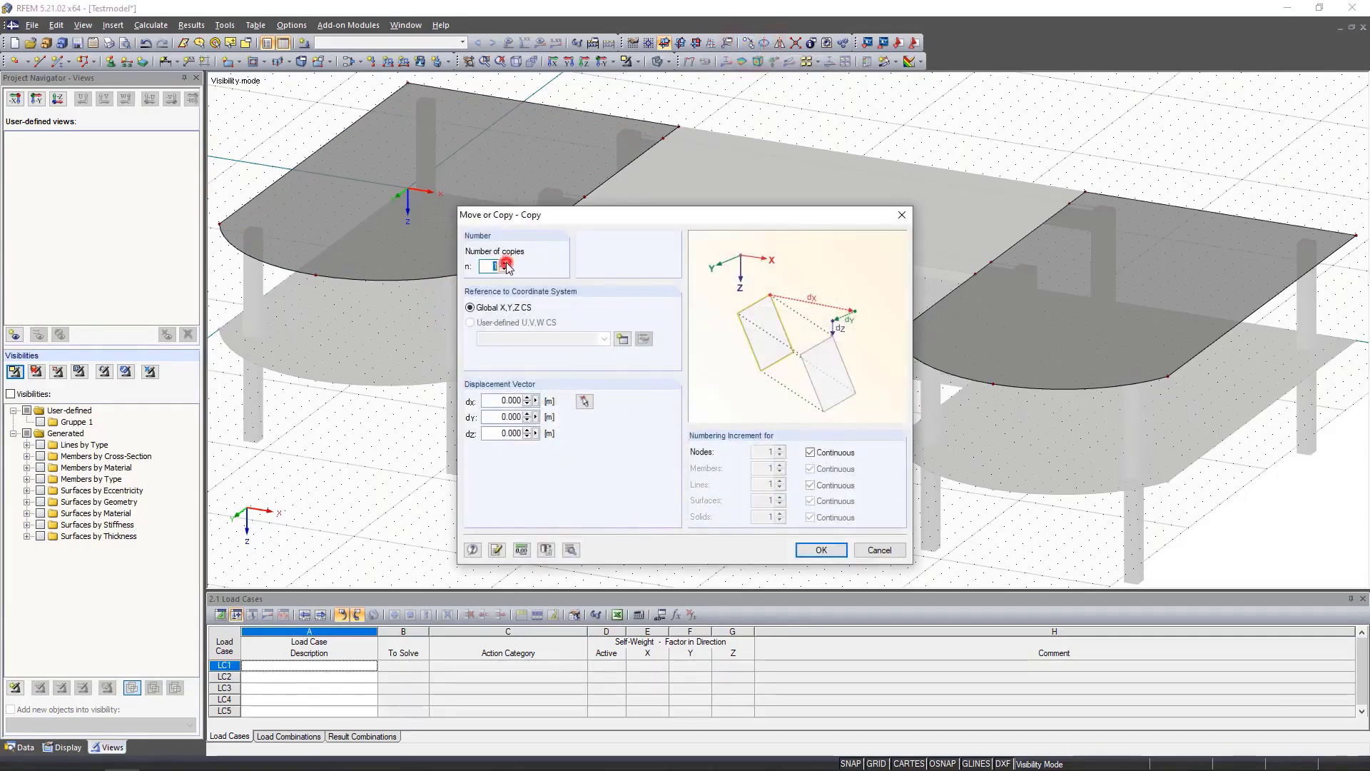
{"action": "double_click", "coordinate": [496, 419]}
{"action": "type", "text": "-2.5"}
{"action": "left_click", "coordinate": [821, 549]}
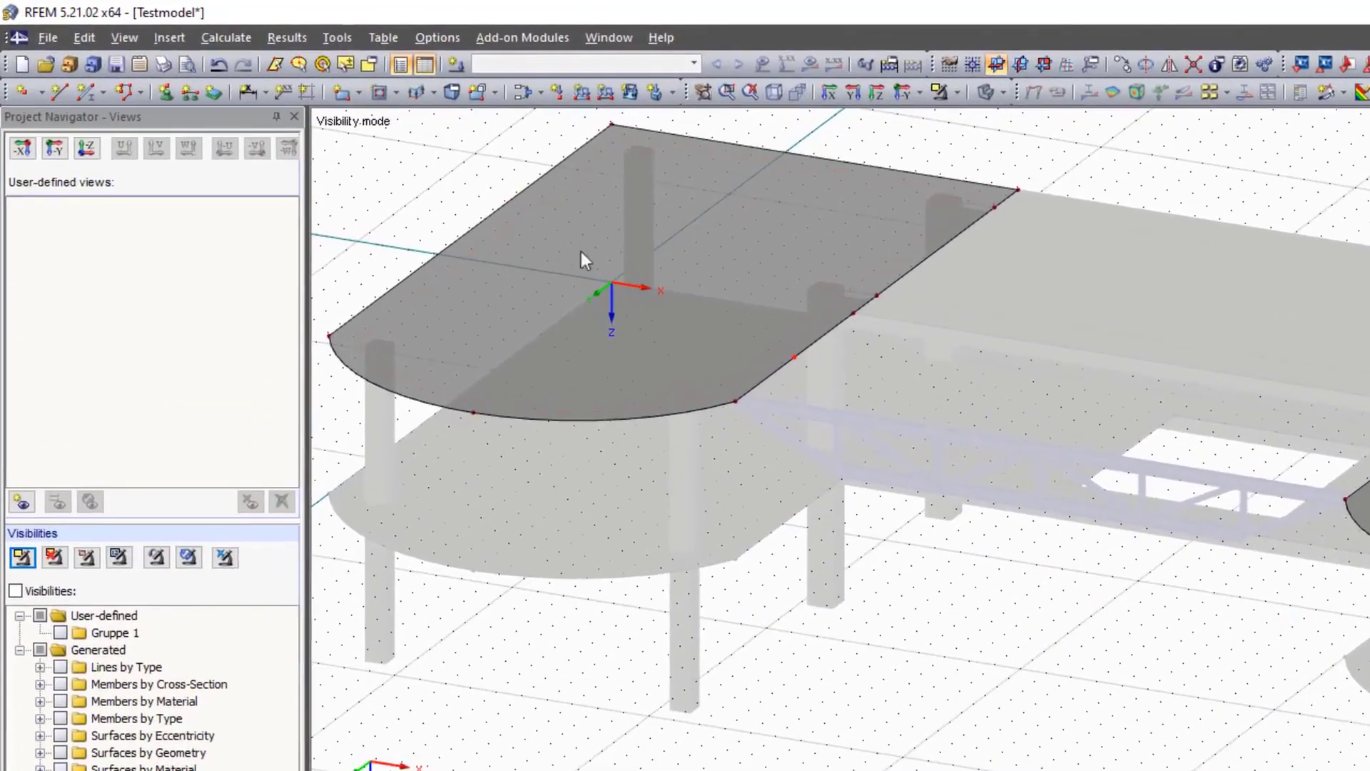
Step: Start generating a 2D truss of the inverted-trapezoid type with the first diagonal pattern and 6 bays
{"action": "left_click", "coordinate": [327, 37]}
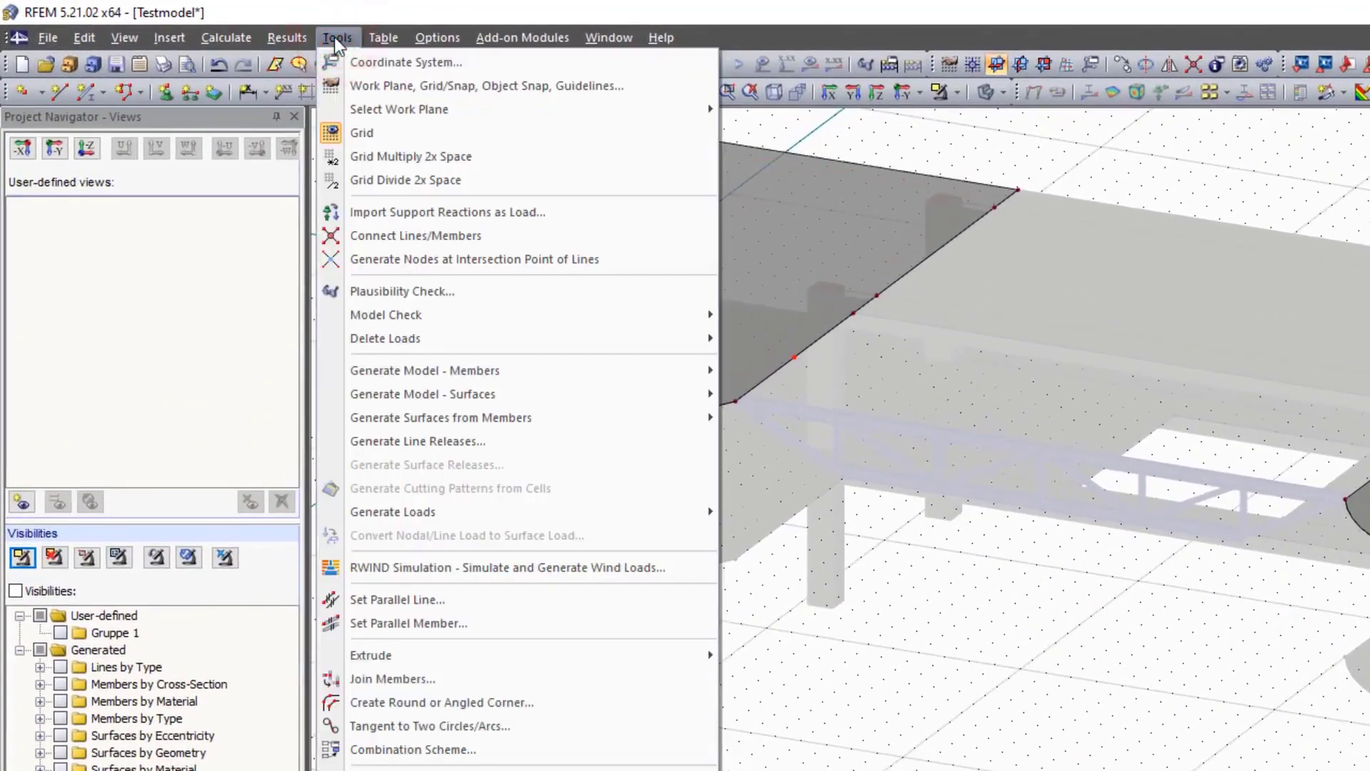
{"action": "mouse_move", "coordinate": [605, 372]}
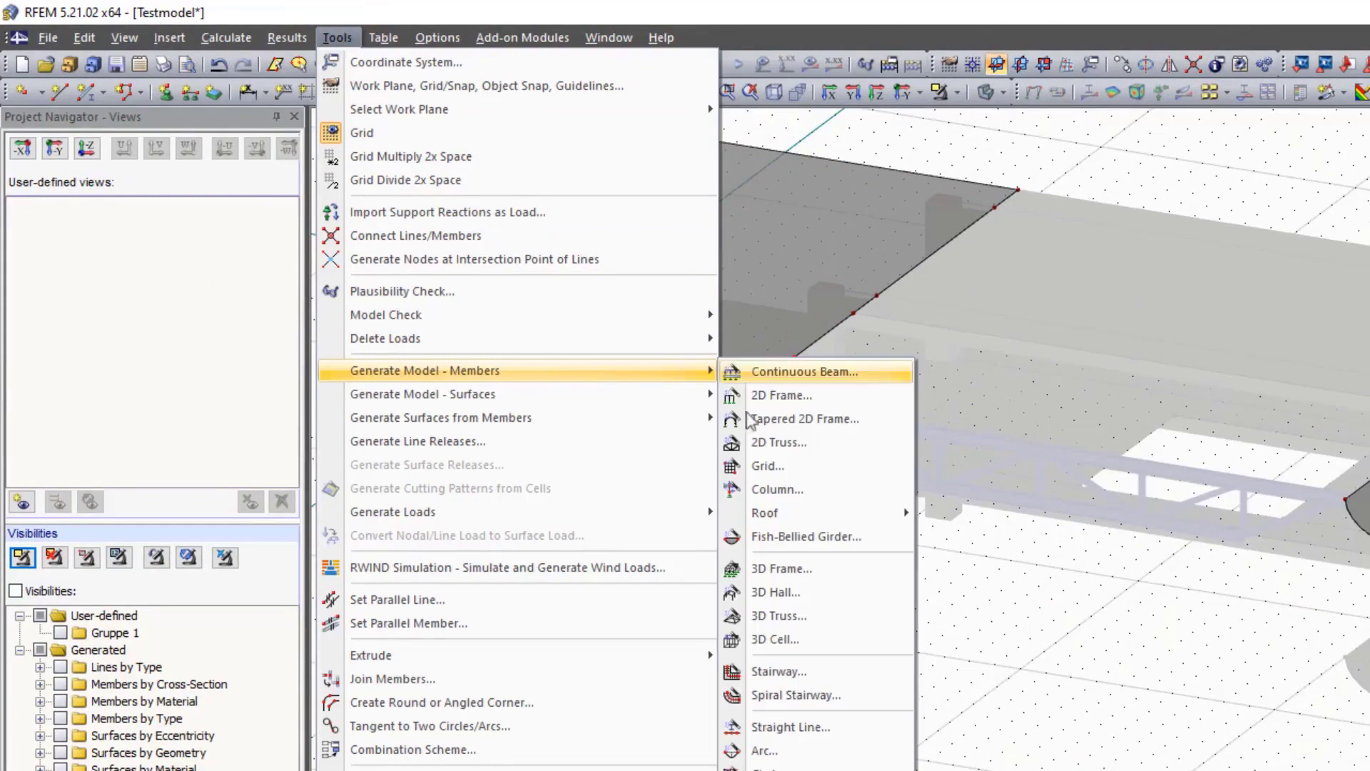
{"action": "left_click", "coordinate": [855, 442]}
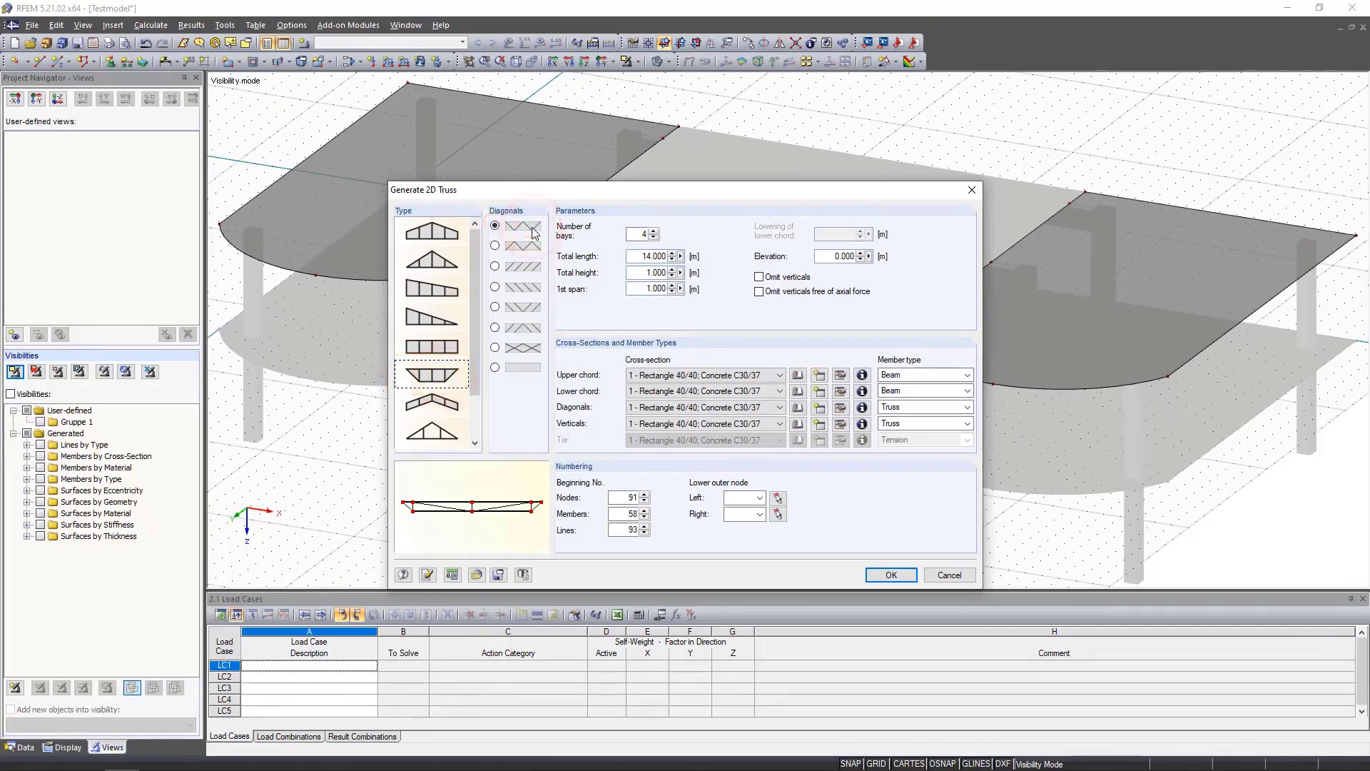
{"action": "left_click", "coordinate": [652, 232]}
{"action": "left_click", "coordinate": [652, 233]}
Step: Take the truss's total length from the distance between the two copied nodes and set the 1st span to 2 m
{"action": "left_click", "coordinate": [681, 256]}
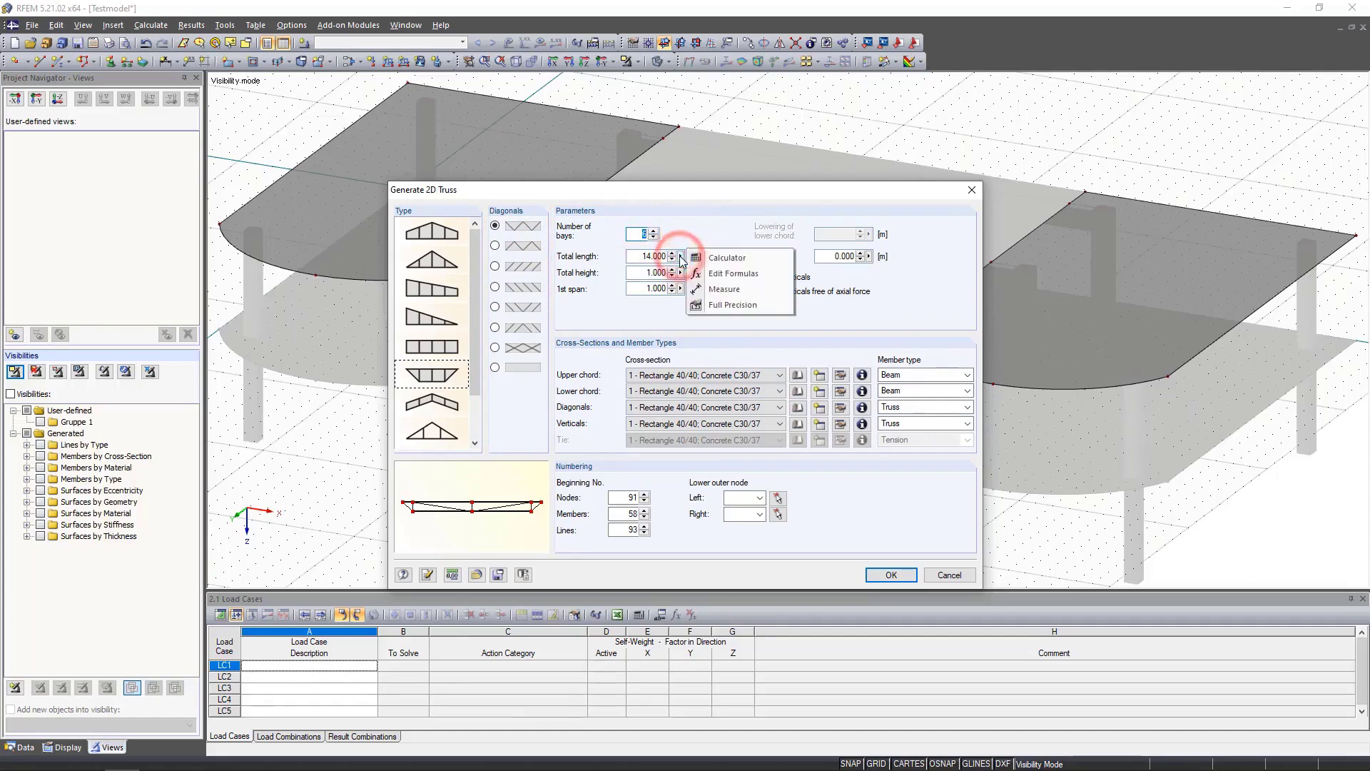
{"action": "left_click", "coordinate": [757, 295]}
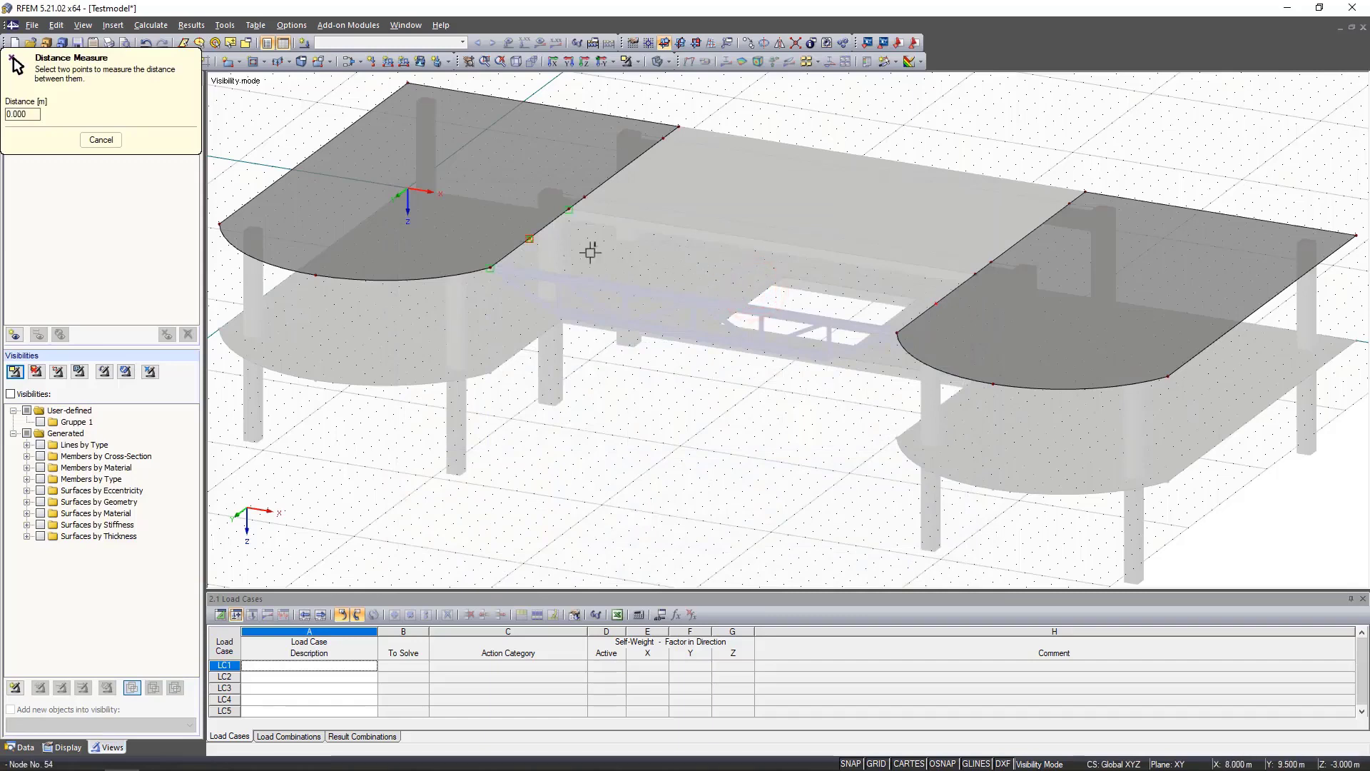
{"action": "left_click", "coordinate": [529, 239]}
{"action": "left_click", "coordinate": [937, 304]}
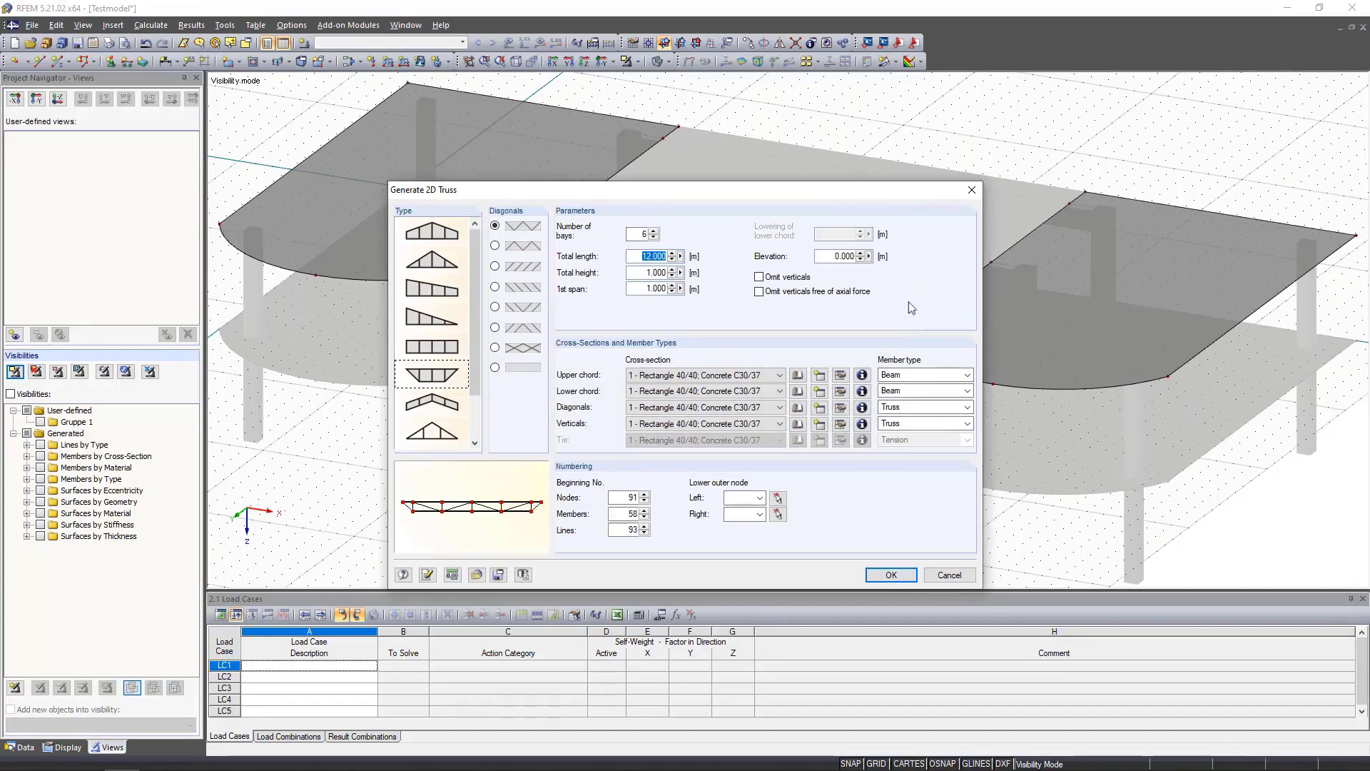
{"action": "left_click", "coordinate": [674, 286]}
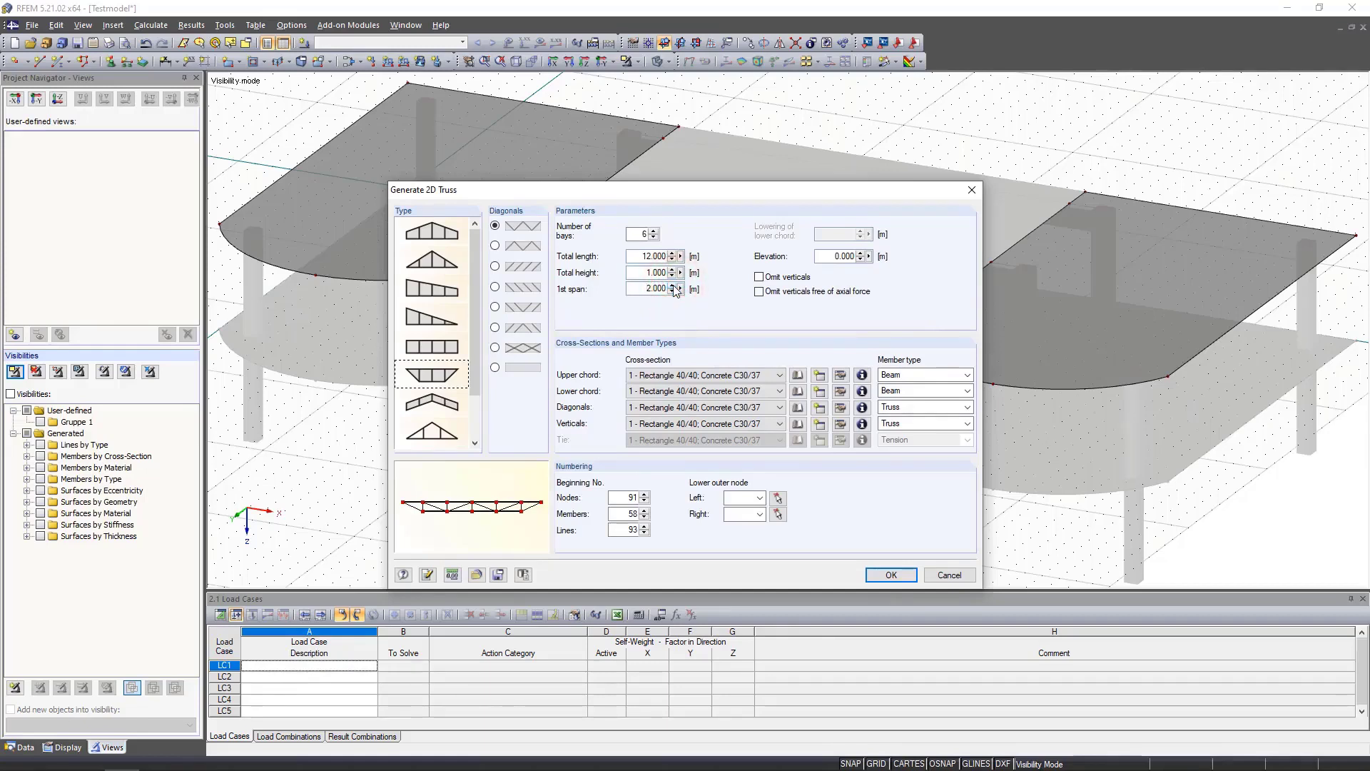
Step: Assign cross-section 4 - HEB 200; Steel S 235 to the truss's upper and lower chords
{"action": "left_click", "coordinate": [778, 375]}
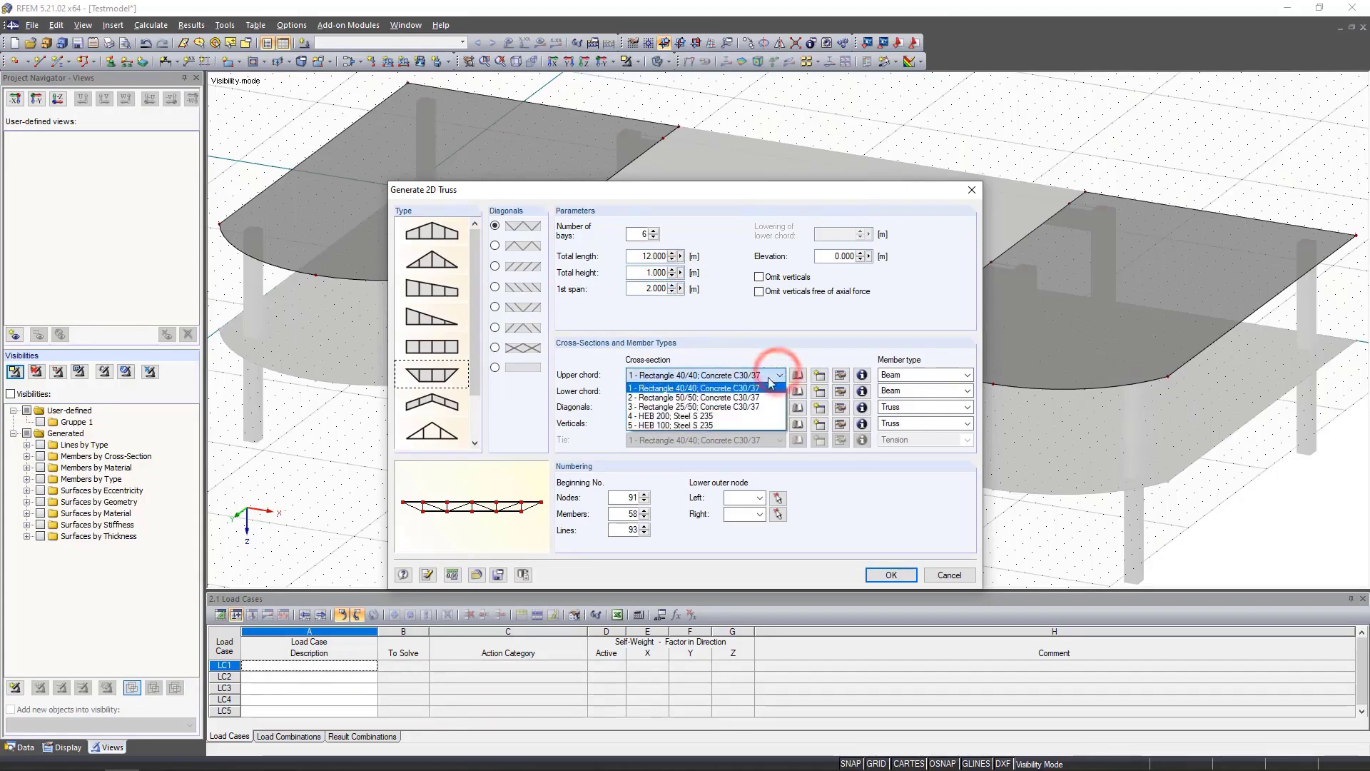
{"action": "left_click", "coordinate": [713, 415]}
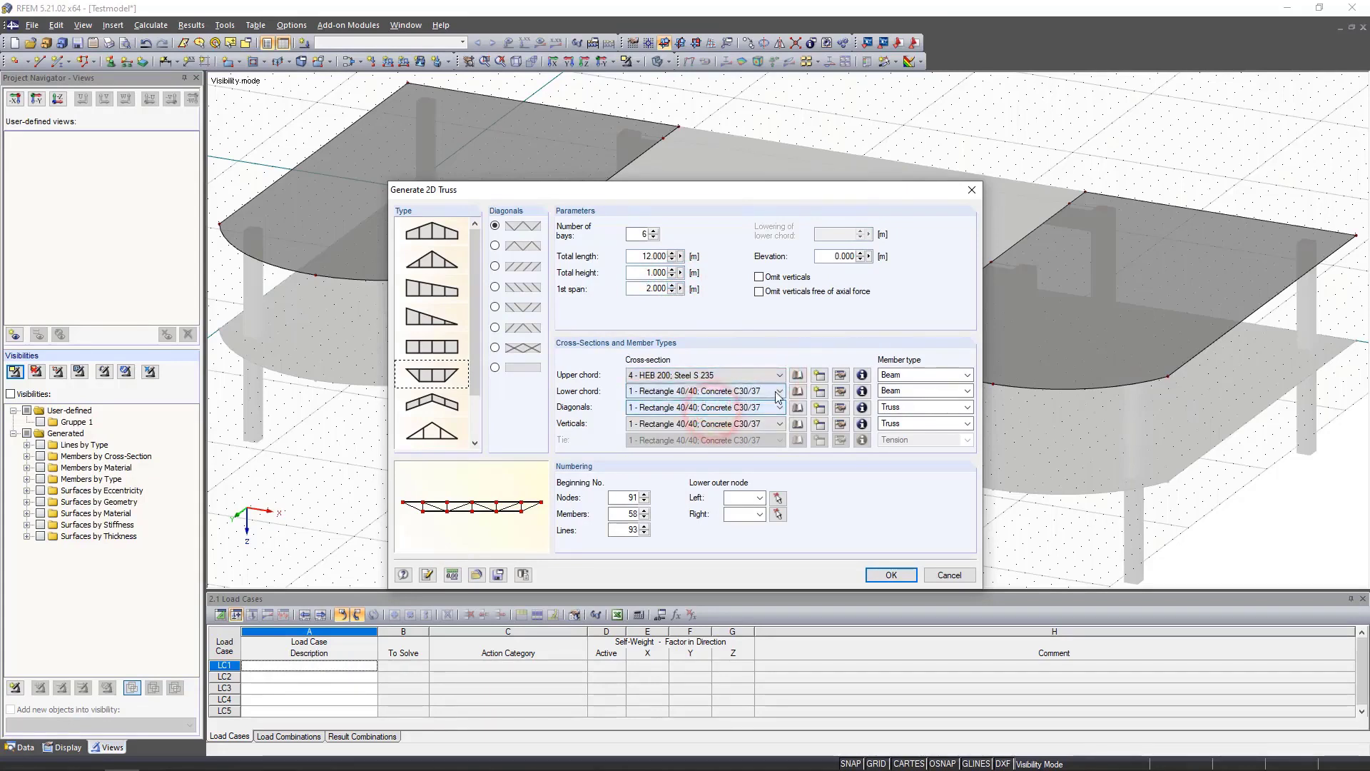
{"action": "left_click", "coordinate": [778, 391]}
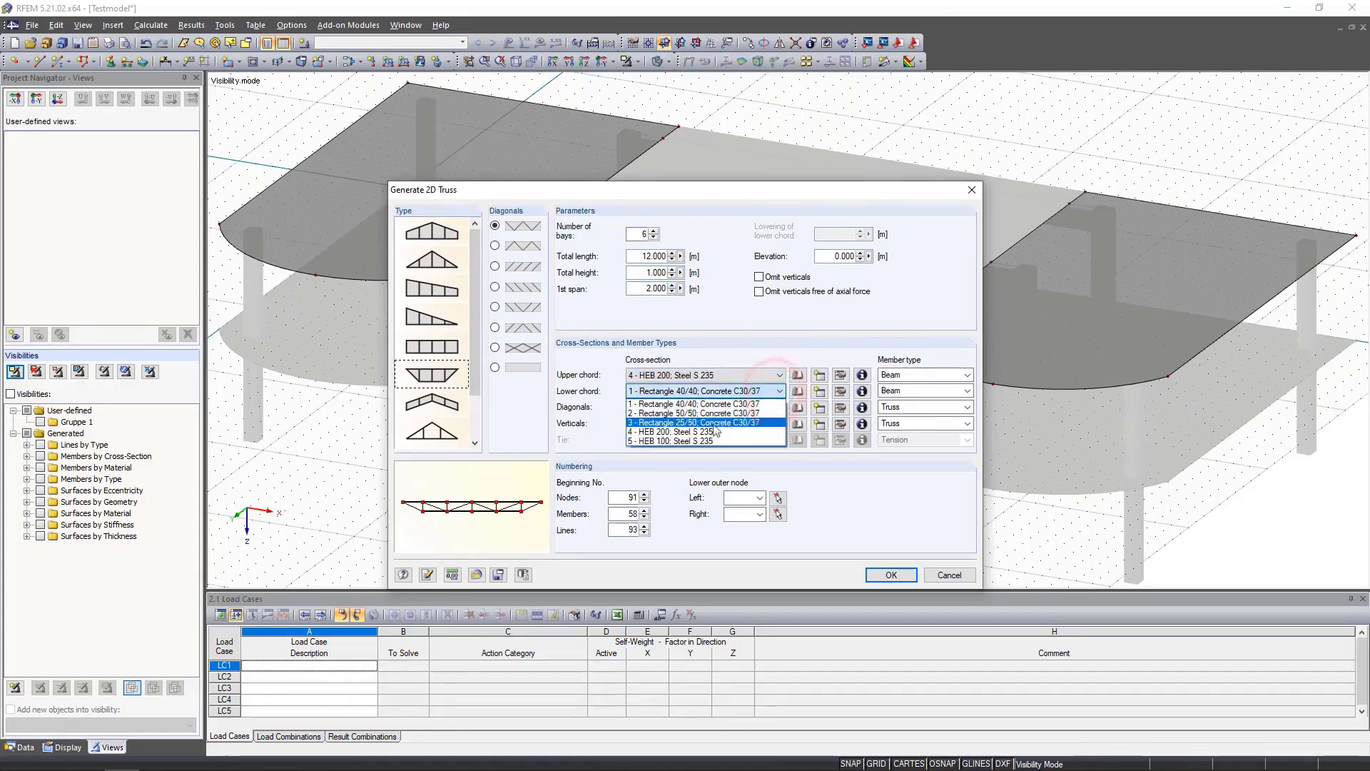
{"action": "left_click", "coordinate": [700, 433]}
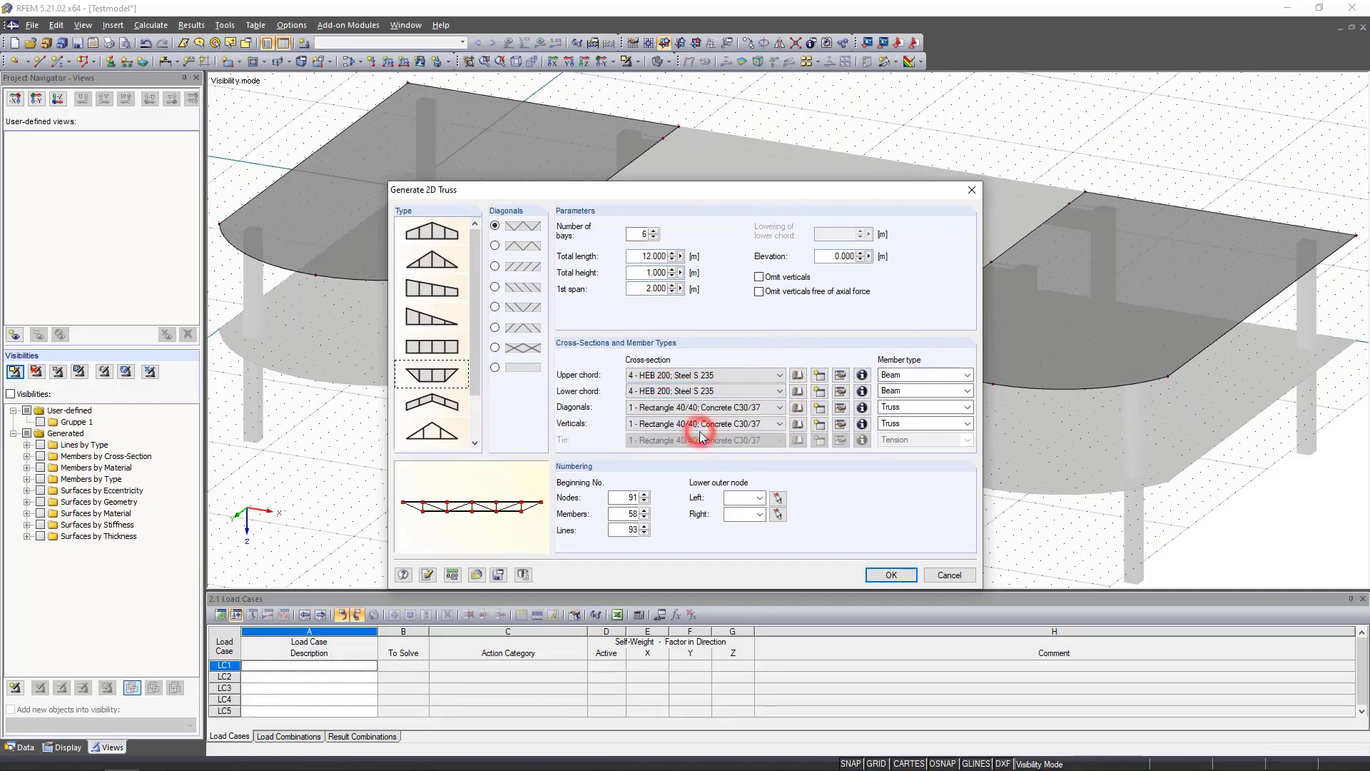
Step: Assign cross-section 5 - HEB 100; Steel S 235 to the truss's diagonals and verticals
{"action": "left_click", "coordinate": [777, 407]}
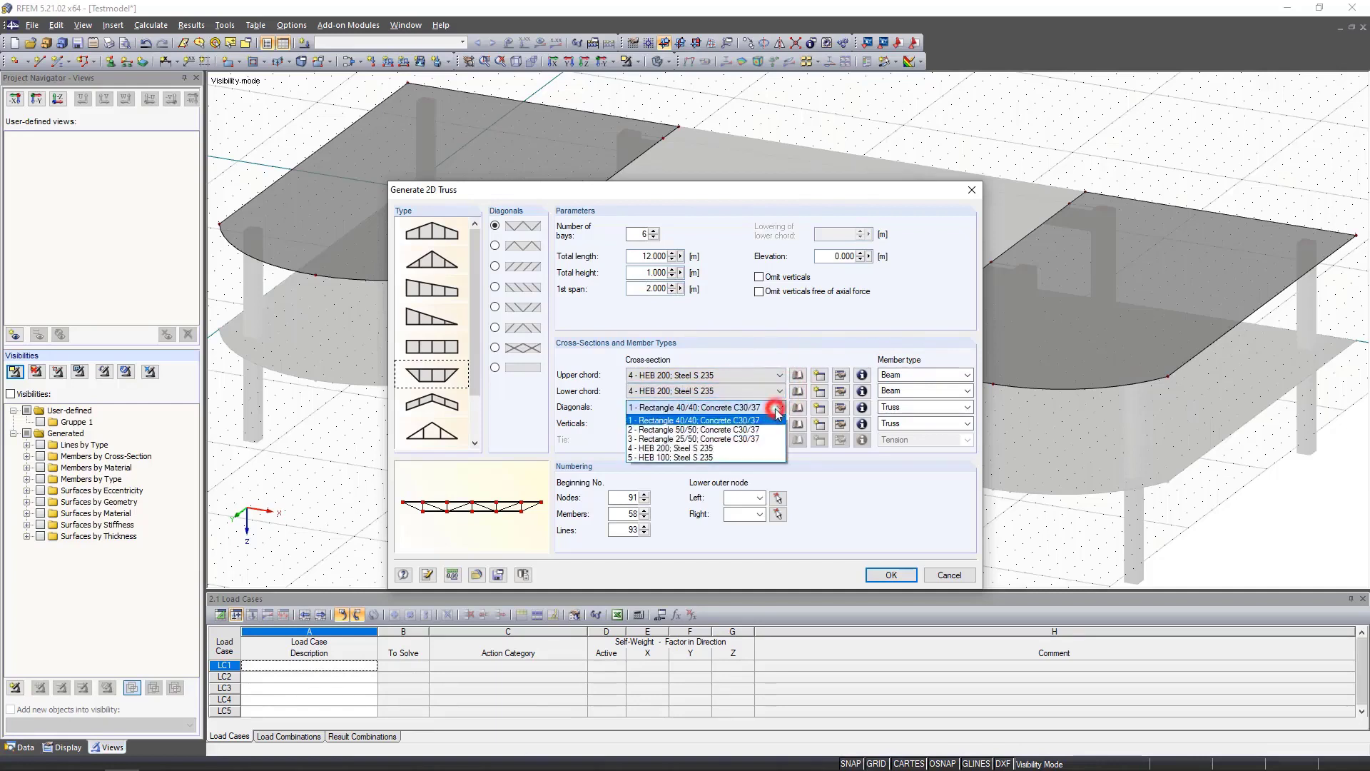
{"action": "left_click", "coordinate": [705, 457]}
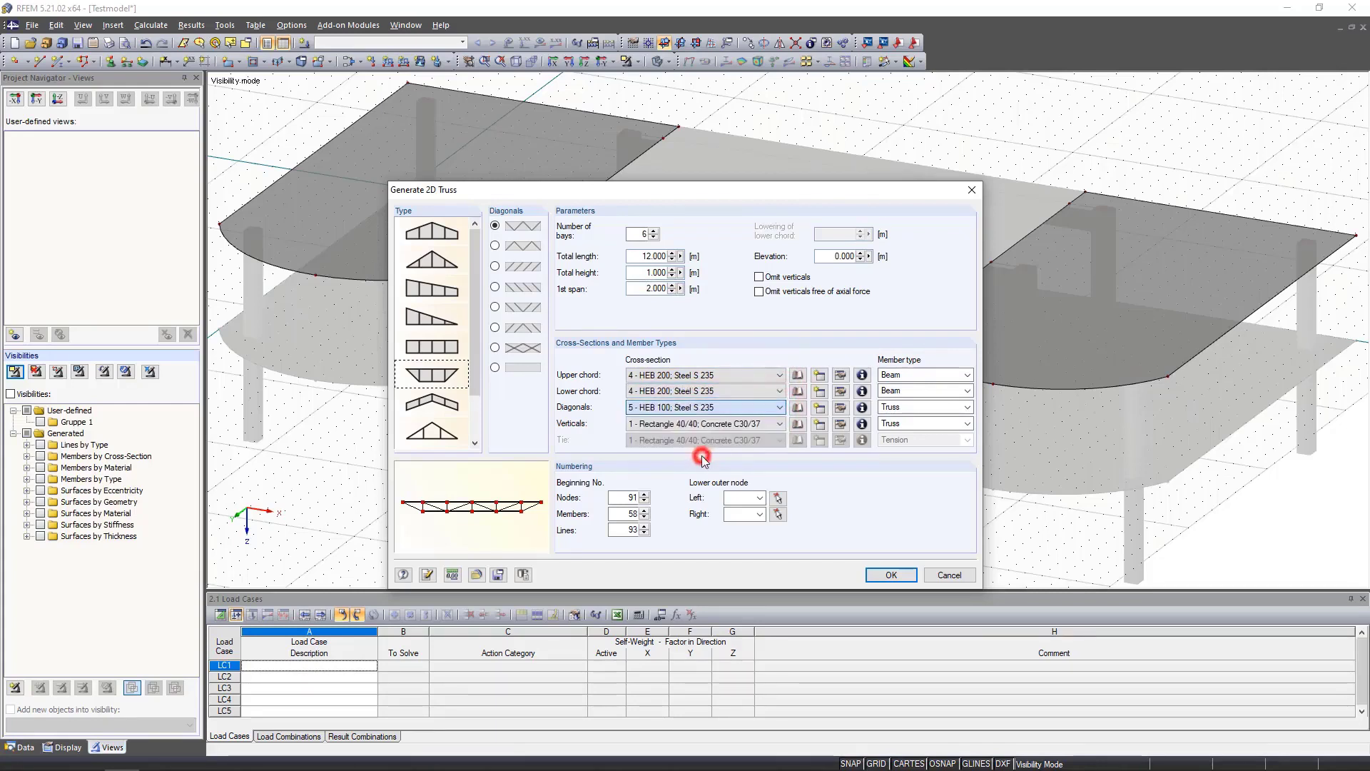
{"action": "left_click", "coordinate": [777, 423]}
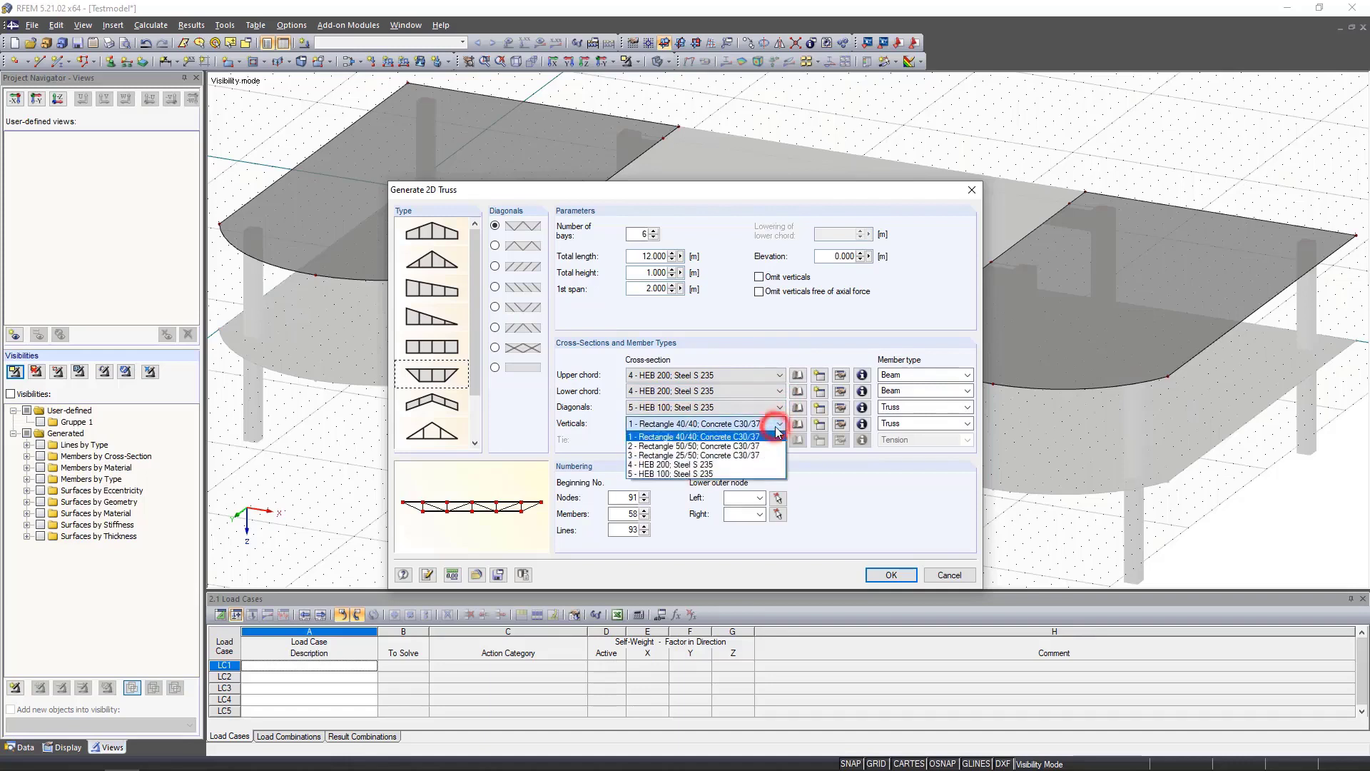
{"action": "left_click", "coordinate": [723, 473]}
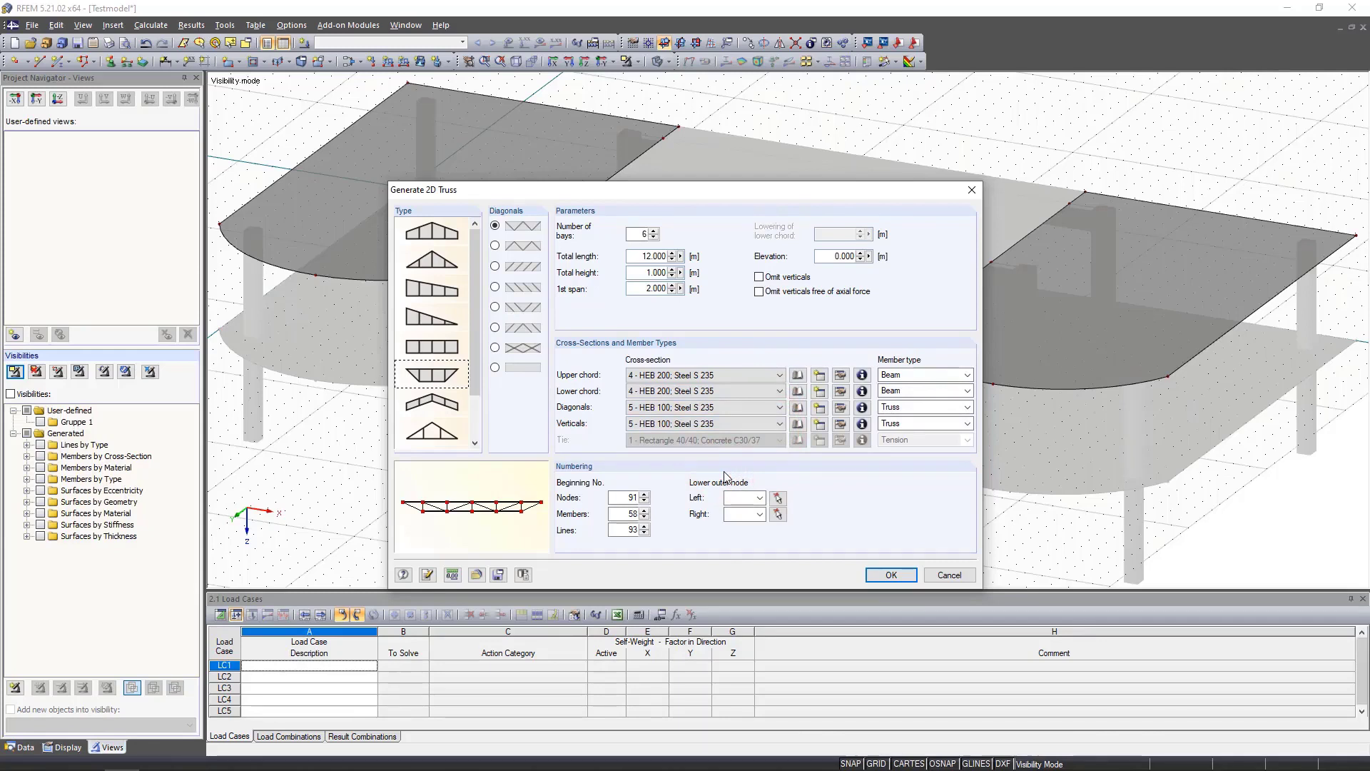
{"action": "left_click", "coordinate": [967, 424]}
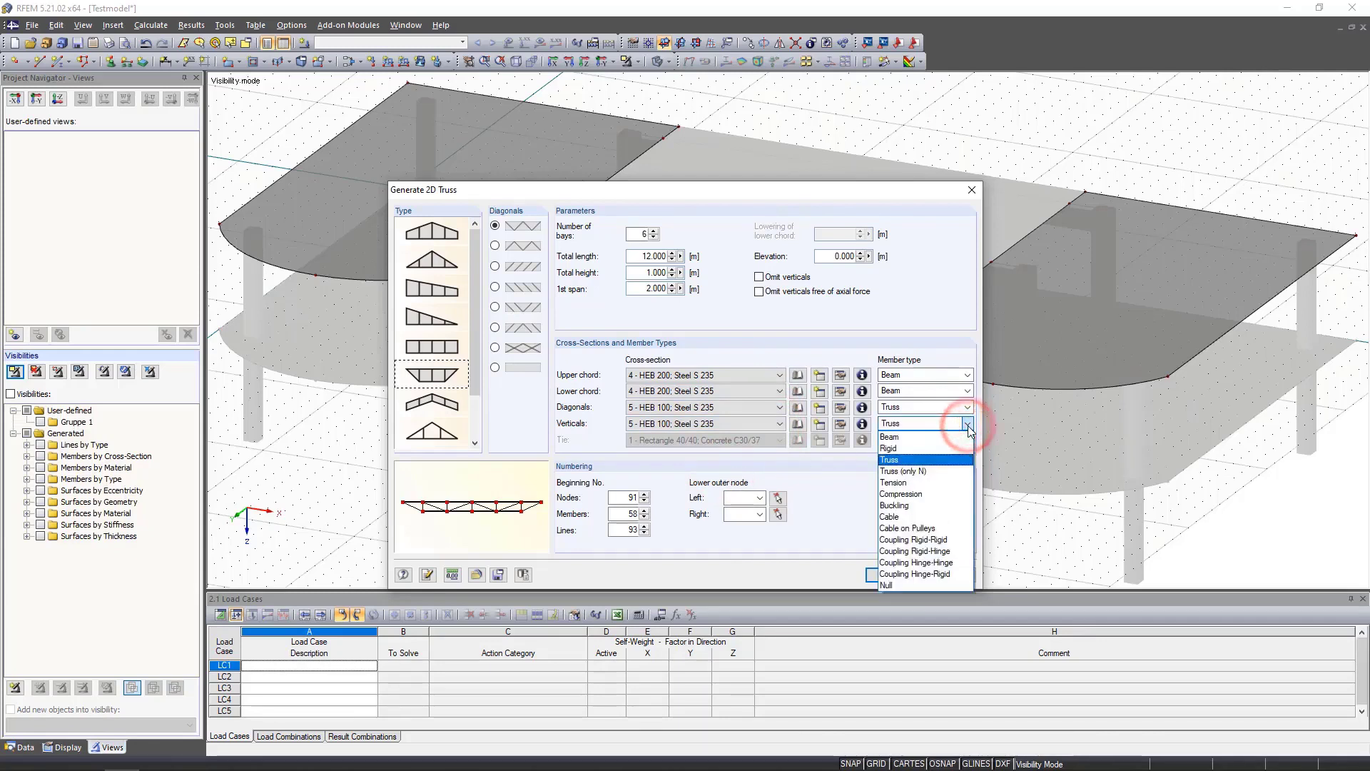
{"action": "left_click", "coordinate": [782, 464]}
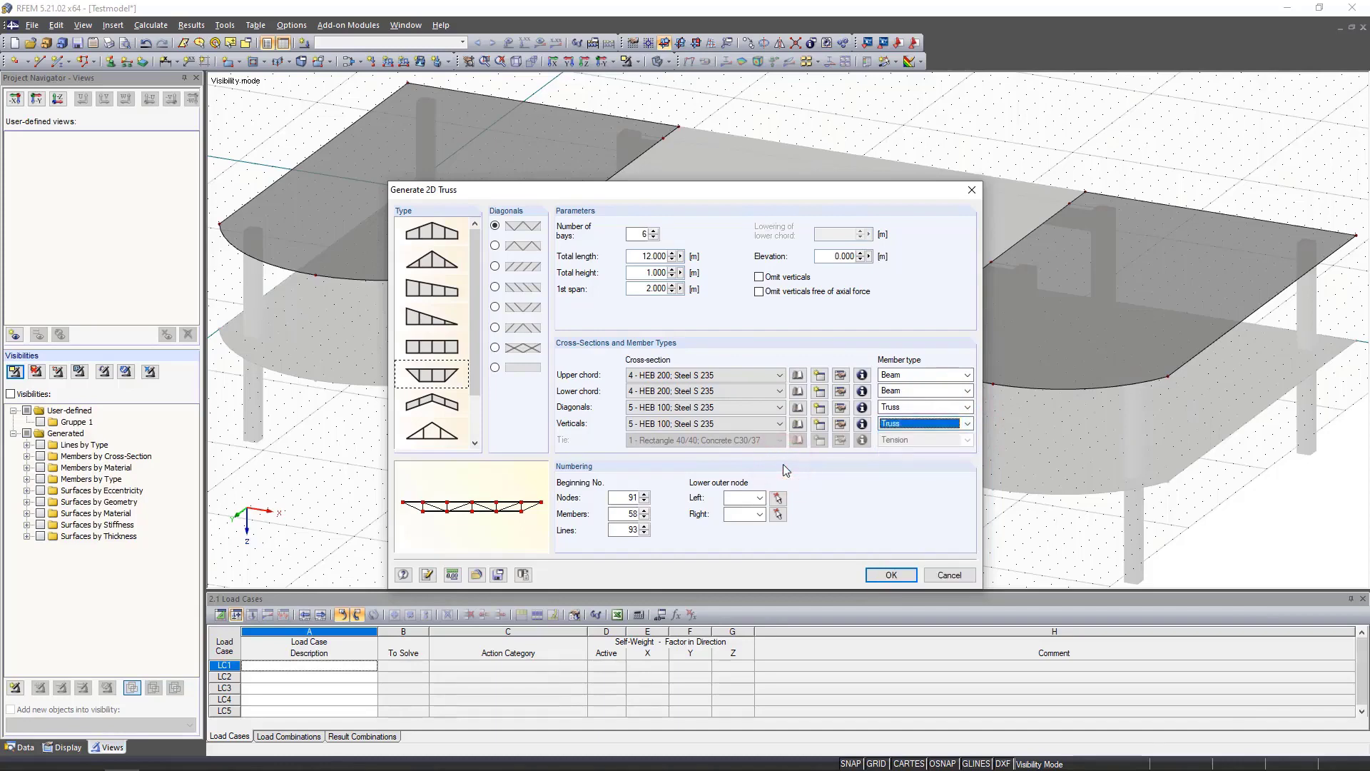
Step: Generate the truss with the two copied slab-edge nodes as its left and right lower outer nodes, and cancel the visibility mode
{"action": "left_click", "coordinate": [778, 513]}
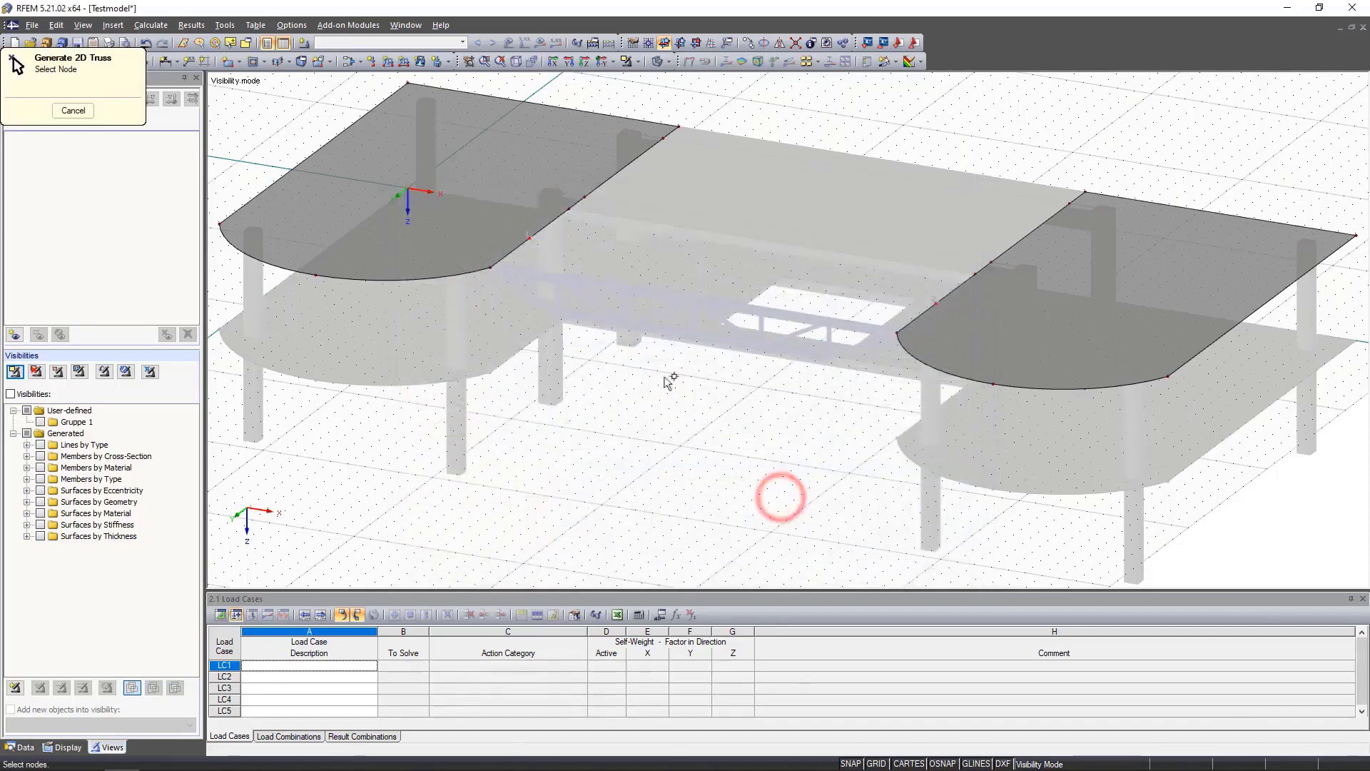
{"action": "left_click", "coordinate": [529, 237]}
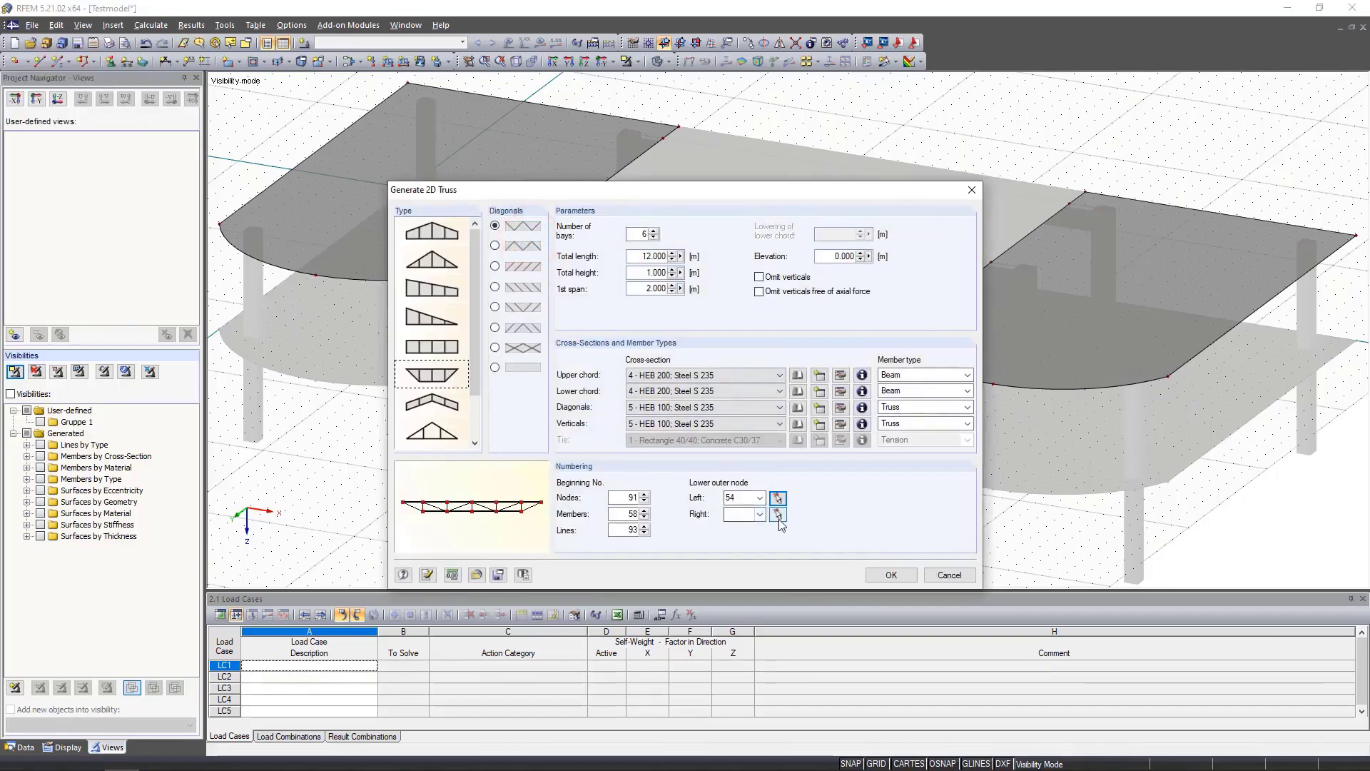
{"action": "left_click", "coordinate": [779, 518]}
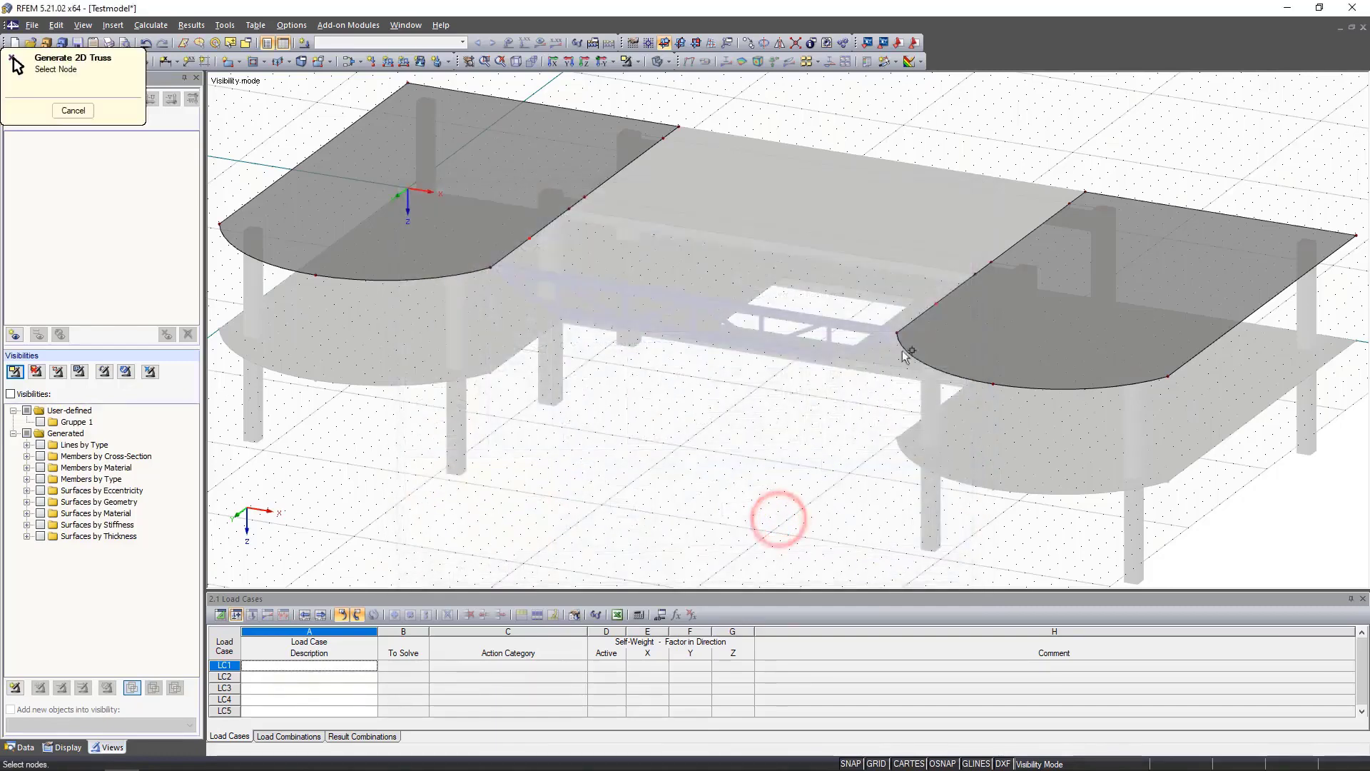
{"action": "left_click", "coordinate": [936, 303]}
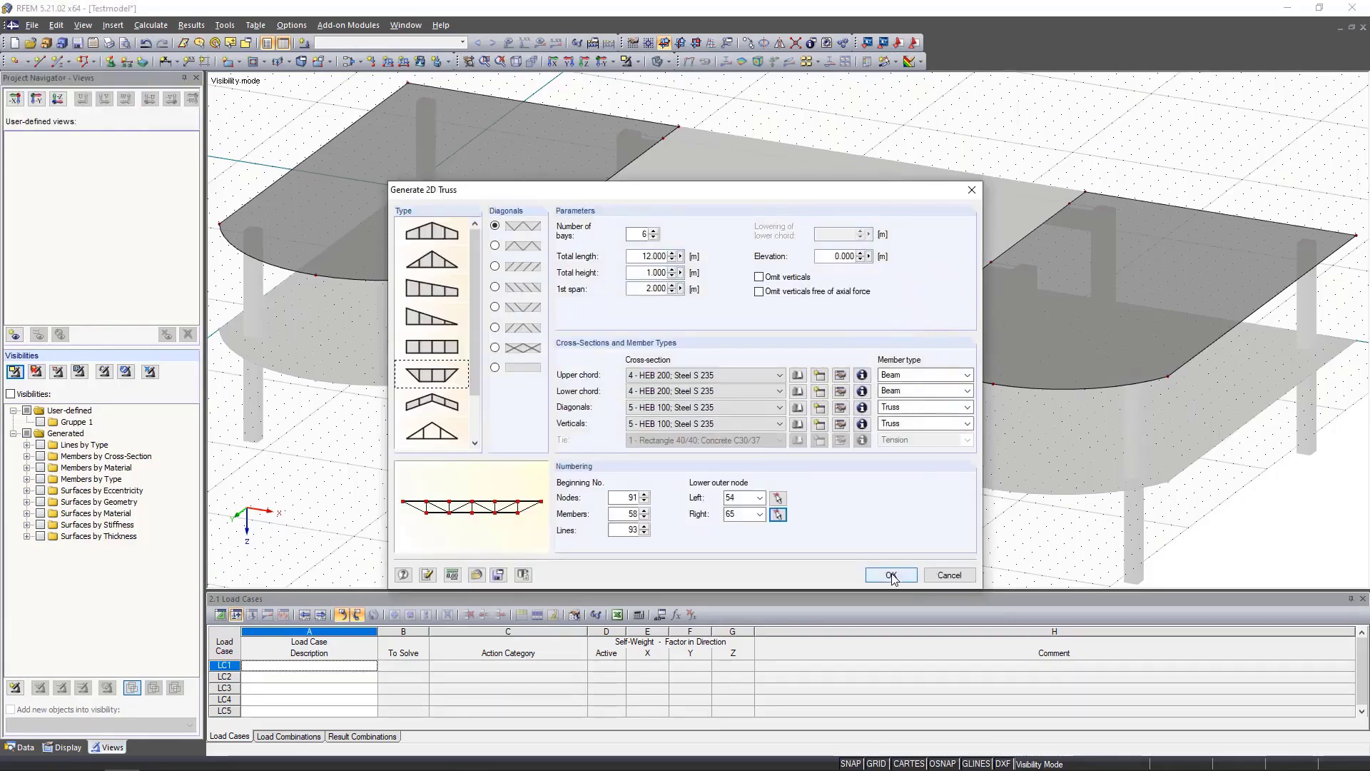
{"action": "left_click", "coordinate": [891, 575]}
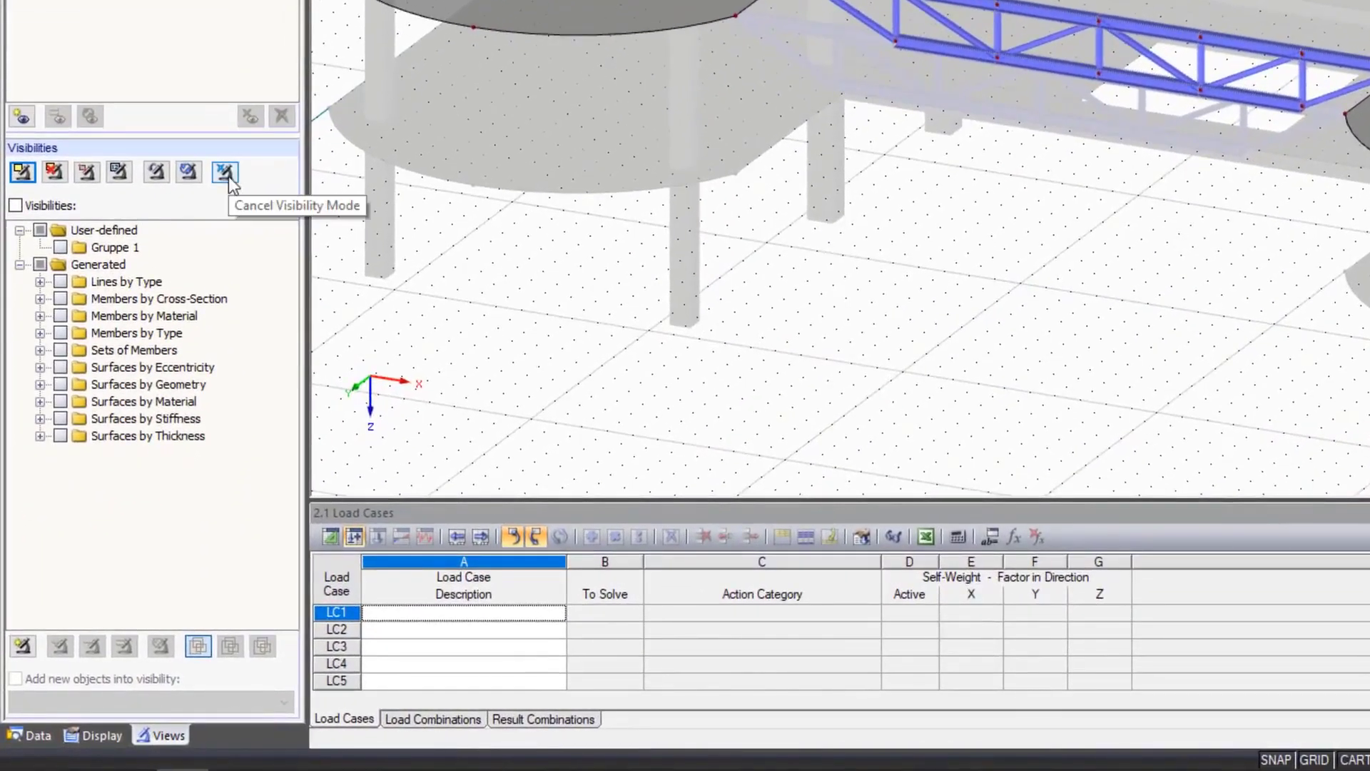
{"action": "left_click", "coordinate": [228, 177]}
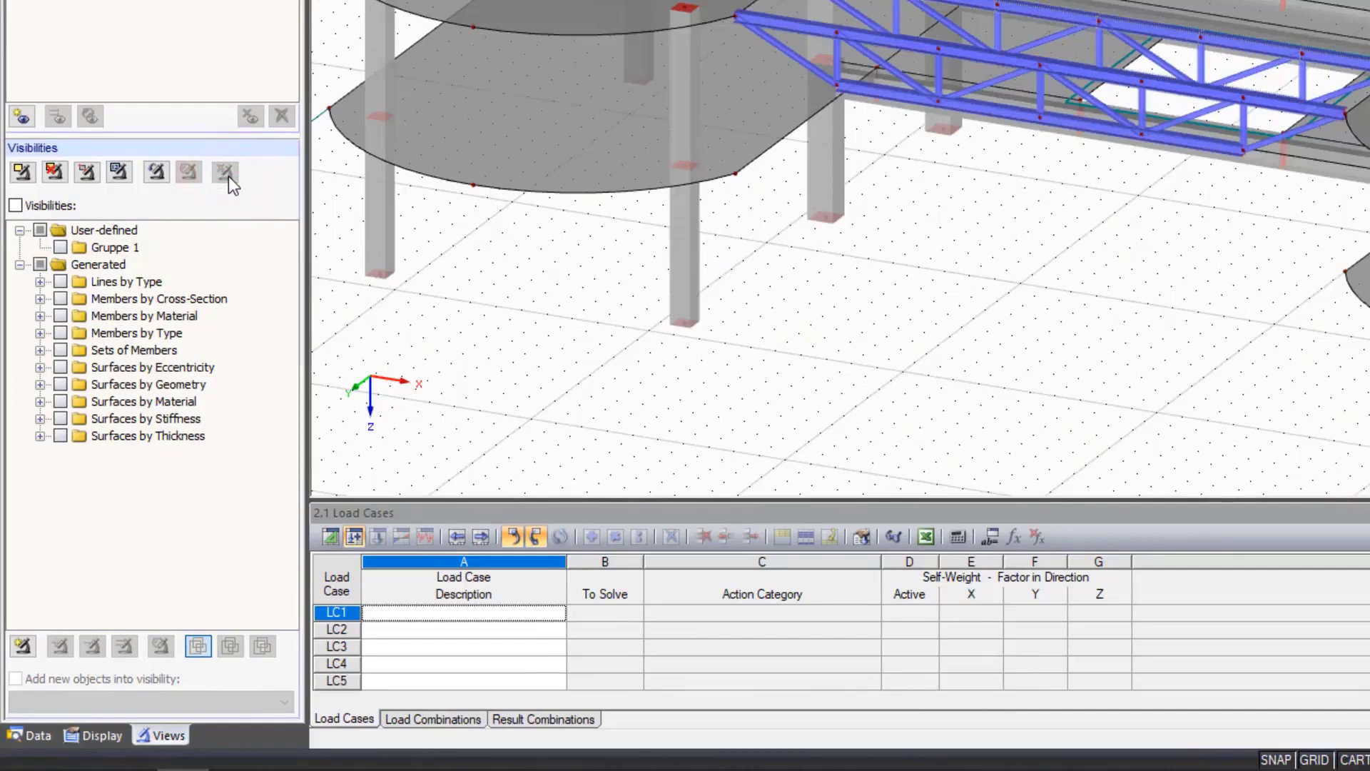
Step: Set the colors in graphics to follow the member type
{"action": "left_click", "coordinate": [104, 737]}
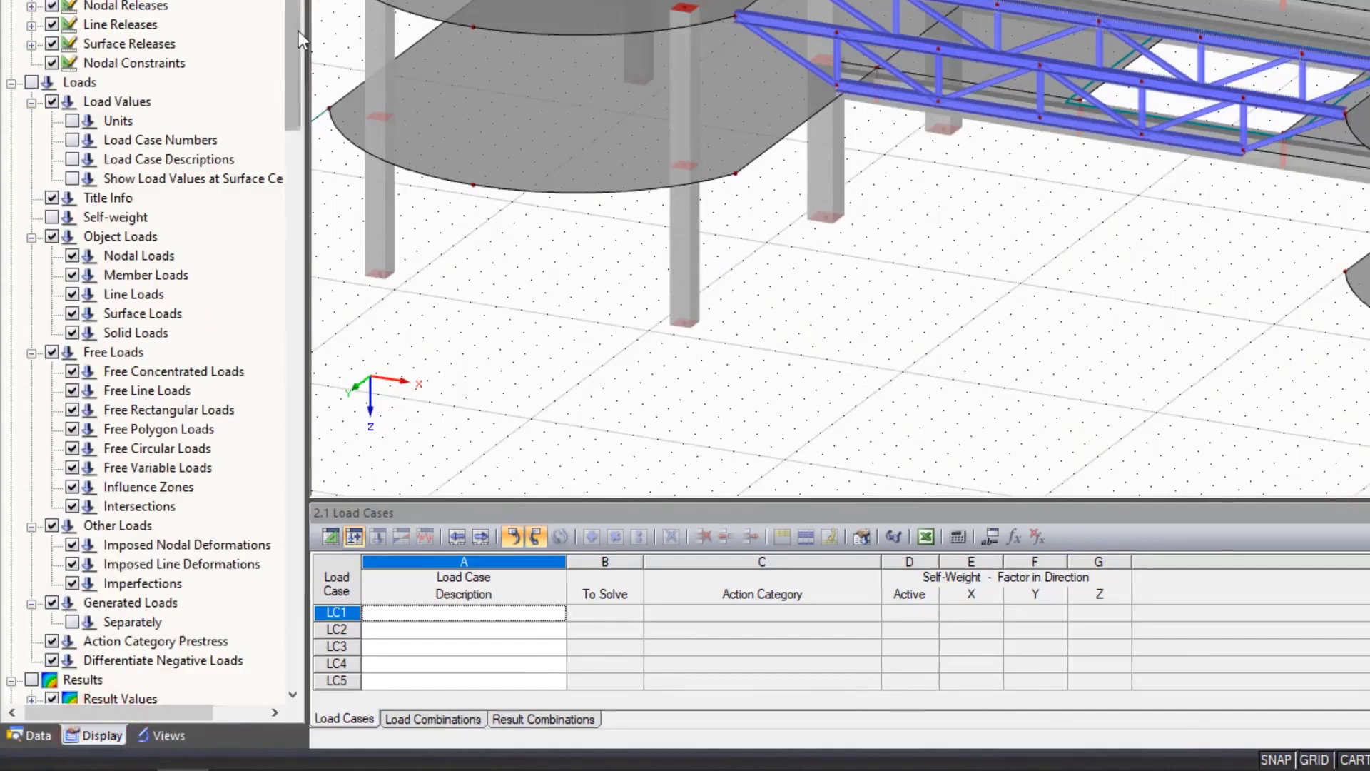
{"action": "left_click_drag", "start_coordinate": [298, 31], "coordinate": [280, 623]}
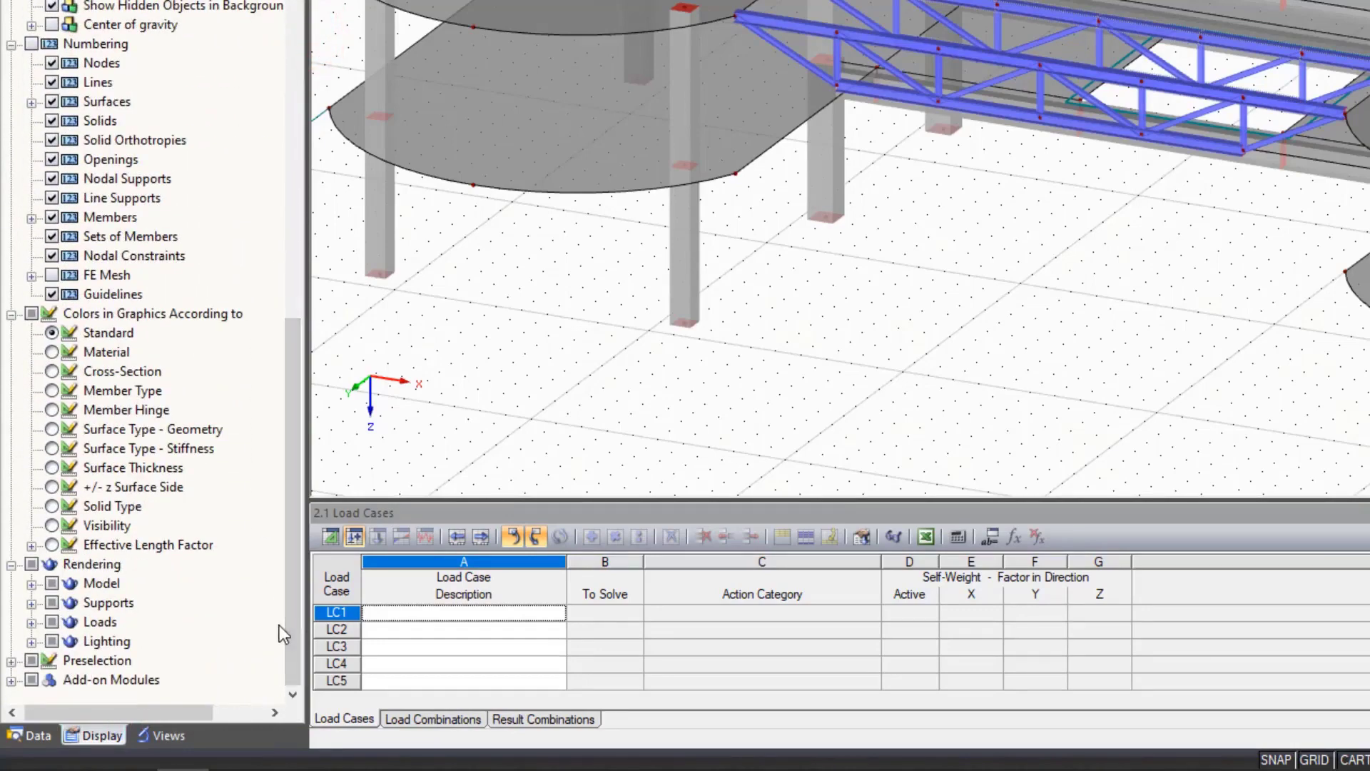
{"action": "left_click", "coordinate": [52, 390]}
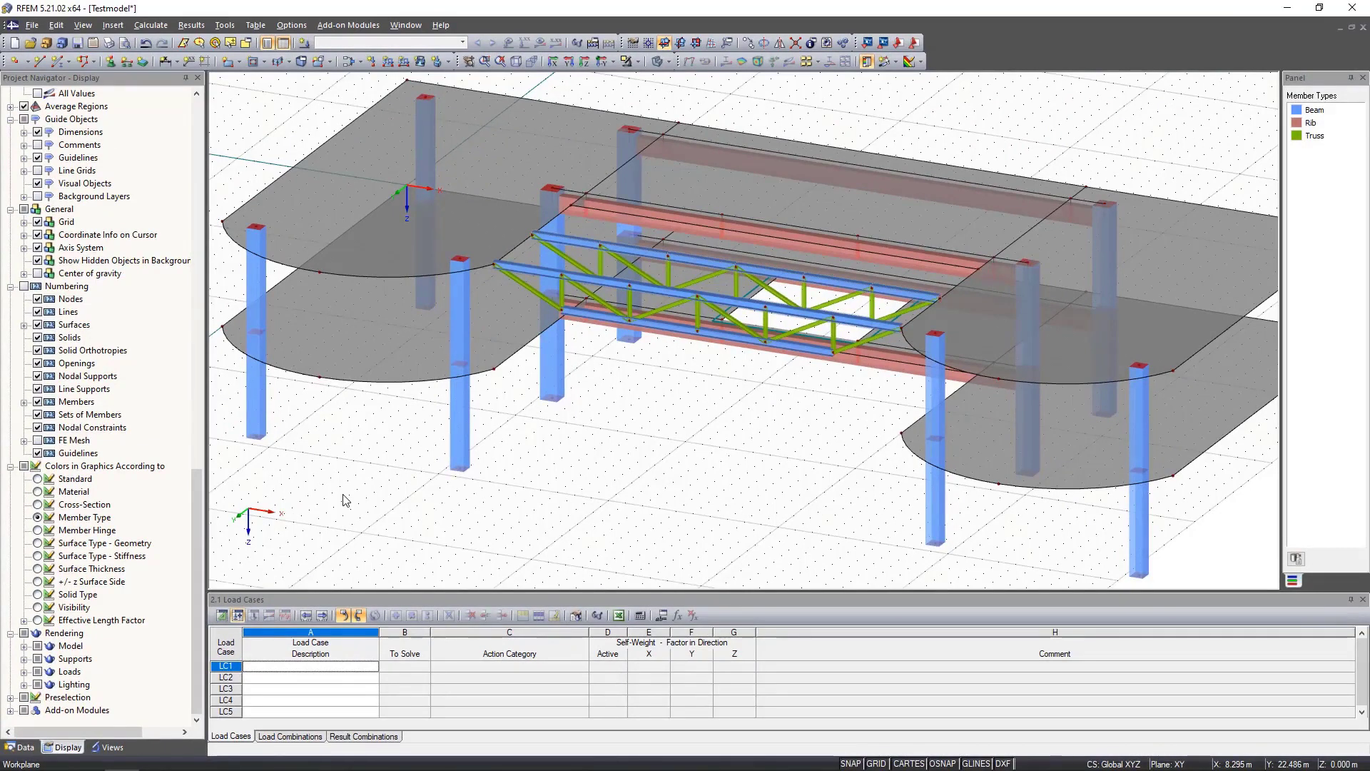
Step: Change the four outer end diagonals of both trusses to member type Beam
{"action": "left_click", "coordinate": [548, 303]}
{"action": "left_click", "coordinate": [572, 261], "text": "ctrl"}
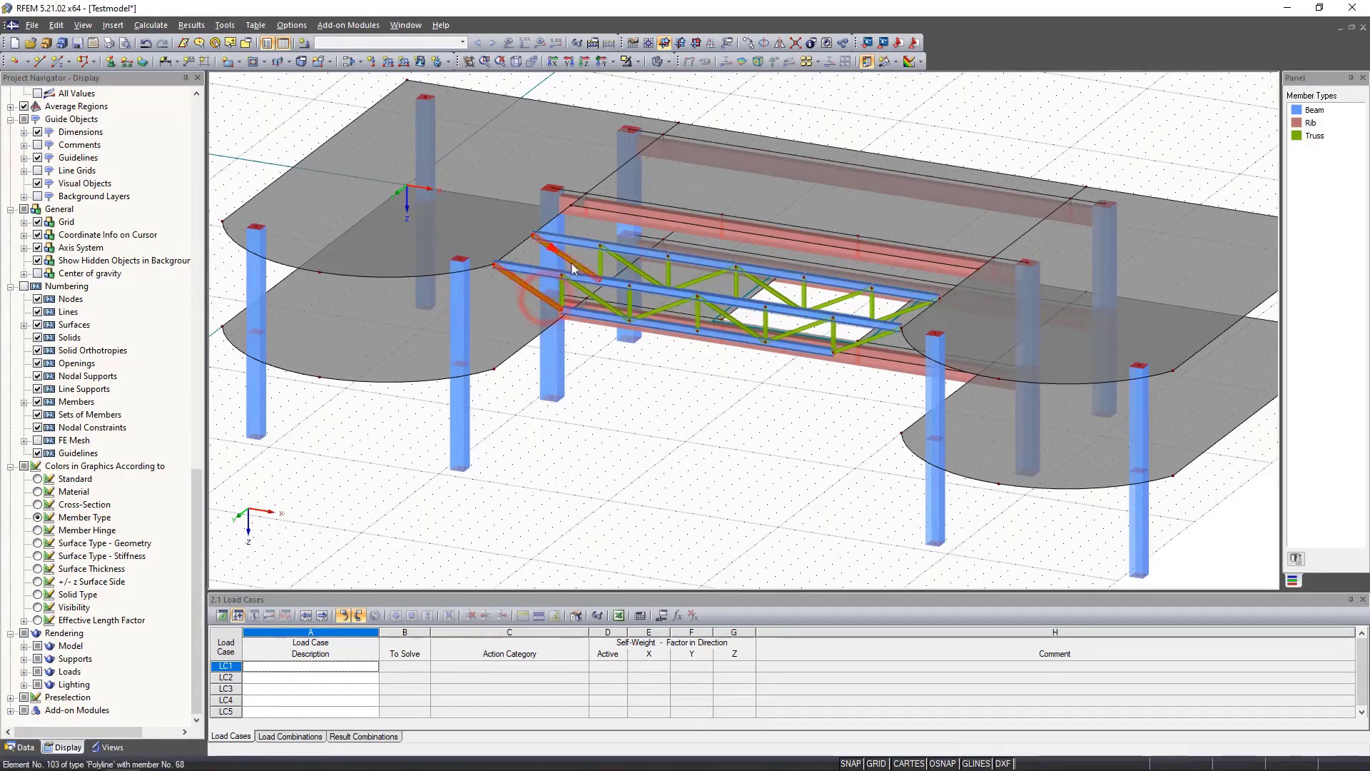
{"action": "left_click", "coordinate": [875, 335], "text": "ctrl"}
{"action": "left_click", "coordinate": [914, 308], "text": "ctrl"}
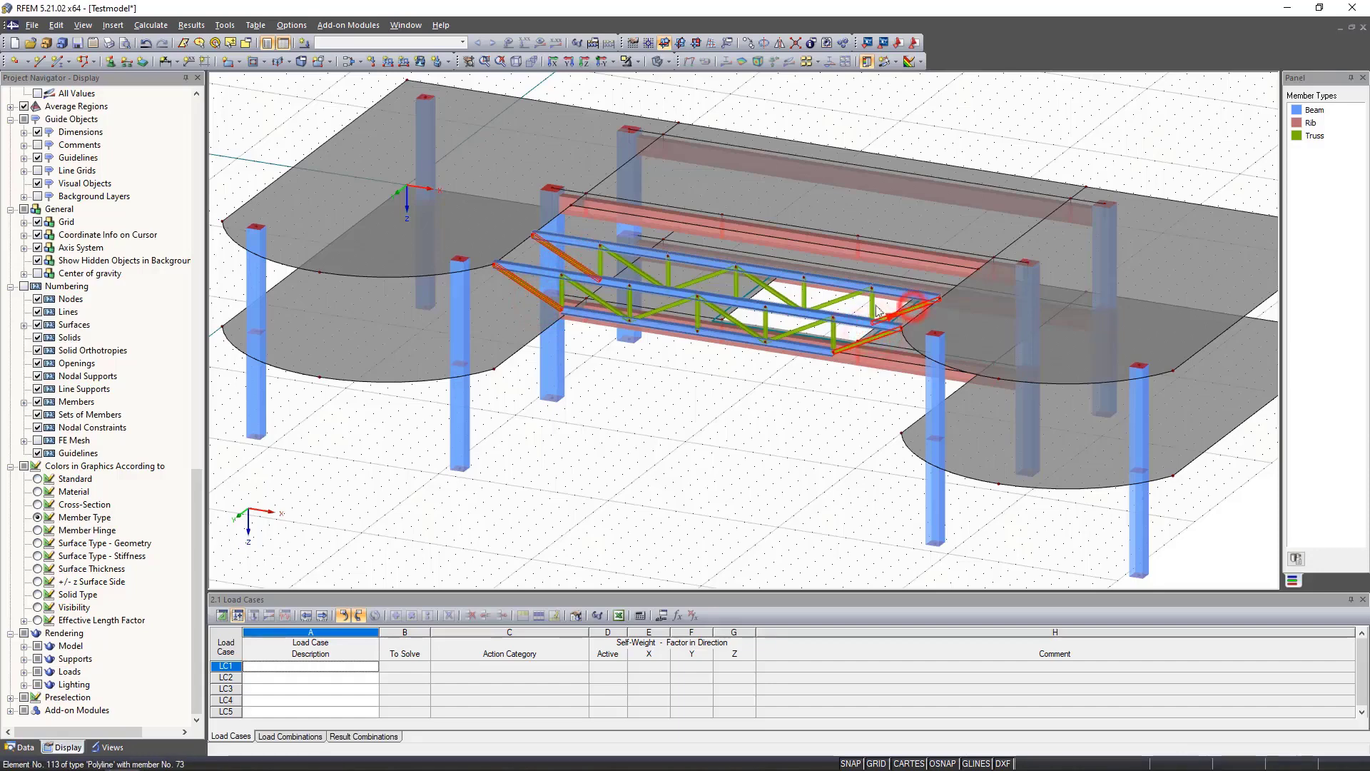
{"action": "double_click", "coordinate": [537, 296]}
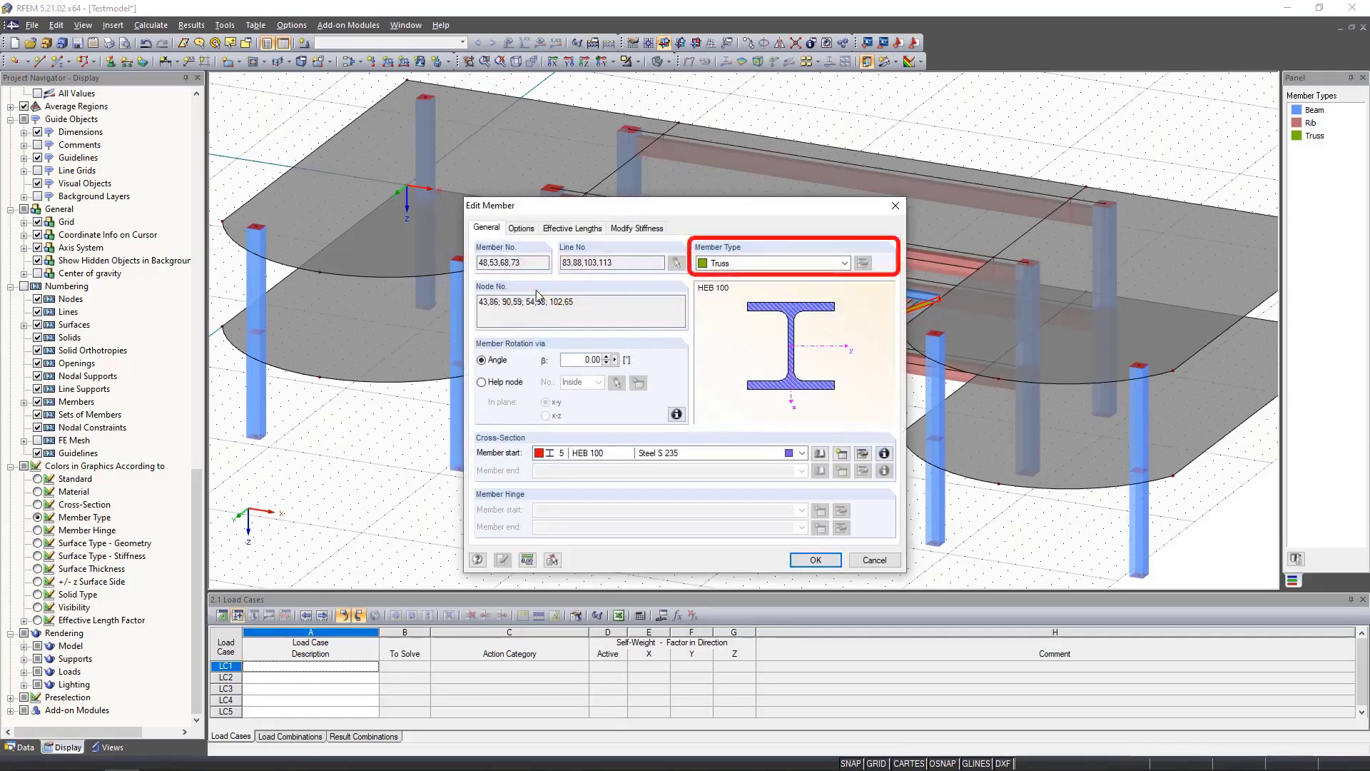
{"action": "left_click", "coordinate": [834, 263]}
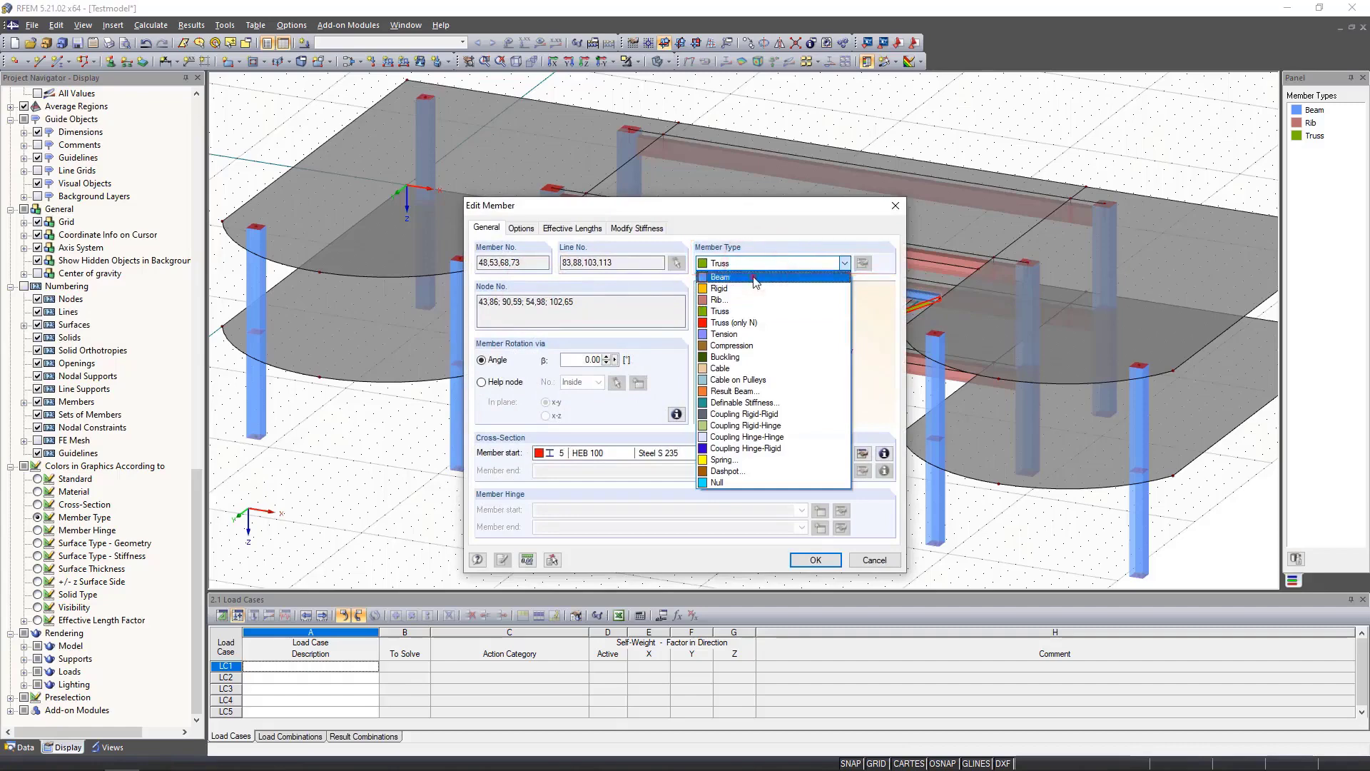
{"action": "left_click", "coordinate": [755, 279]}
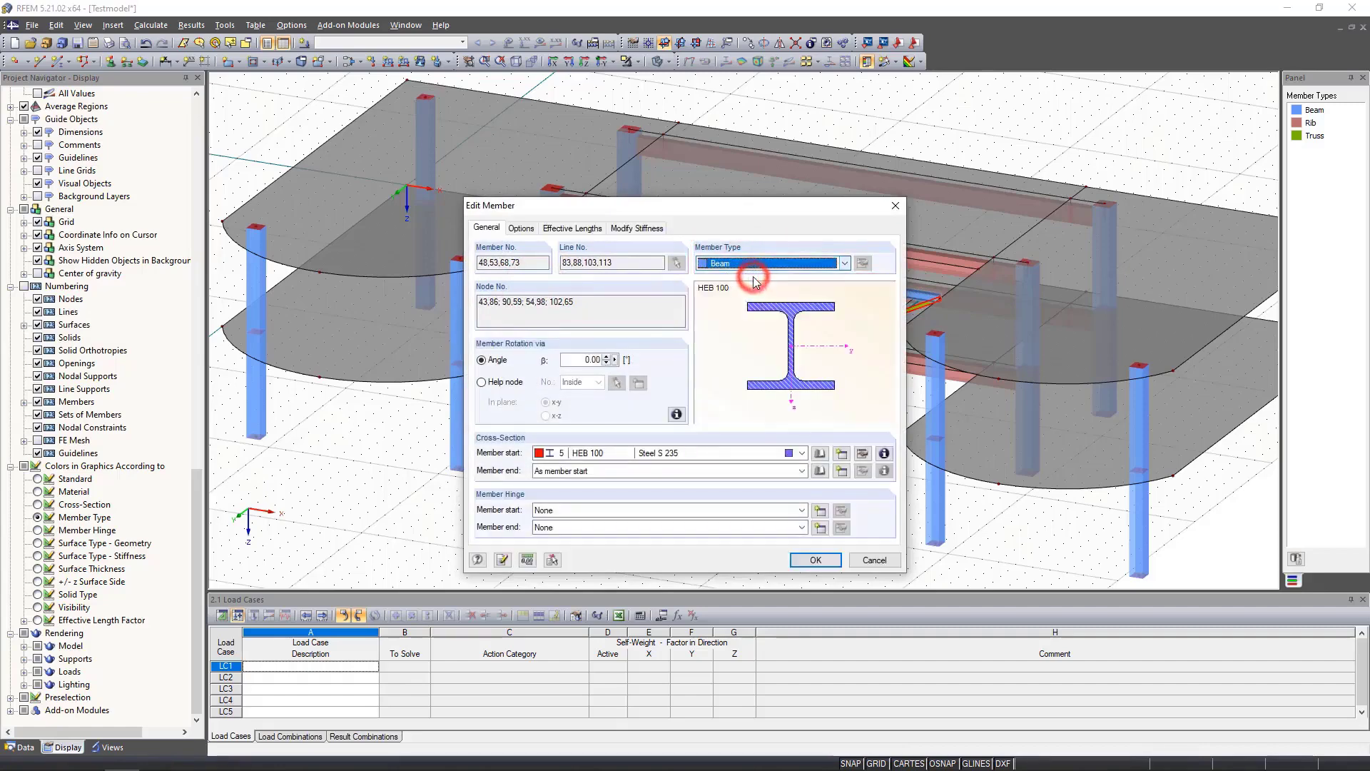
{"action": "left_click", "coordinate": [816, 560]}
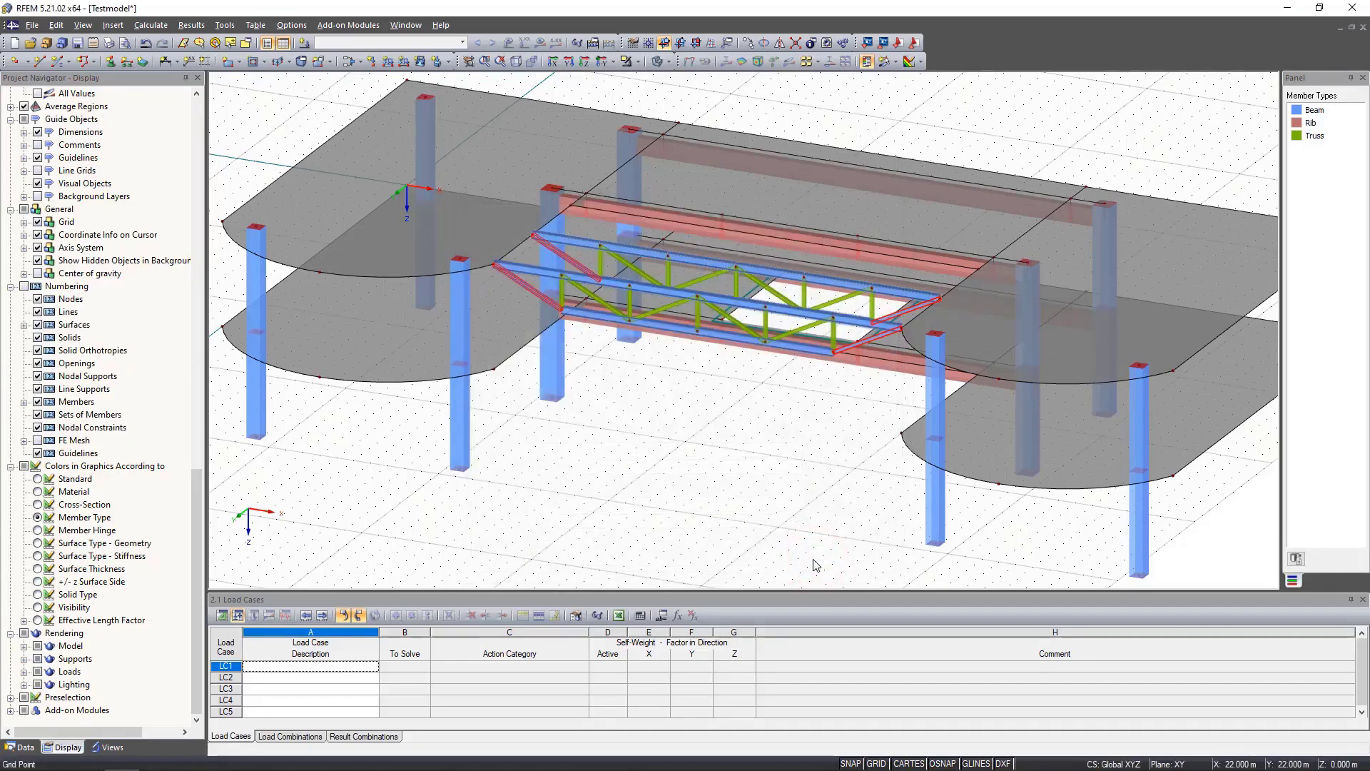
{"action": "left_click", "coordinate": [691, 476]}
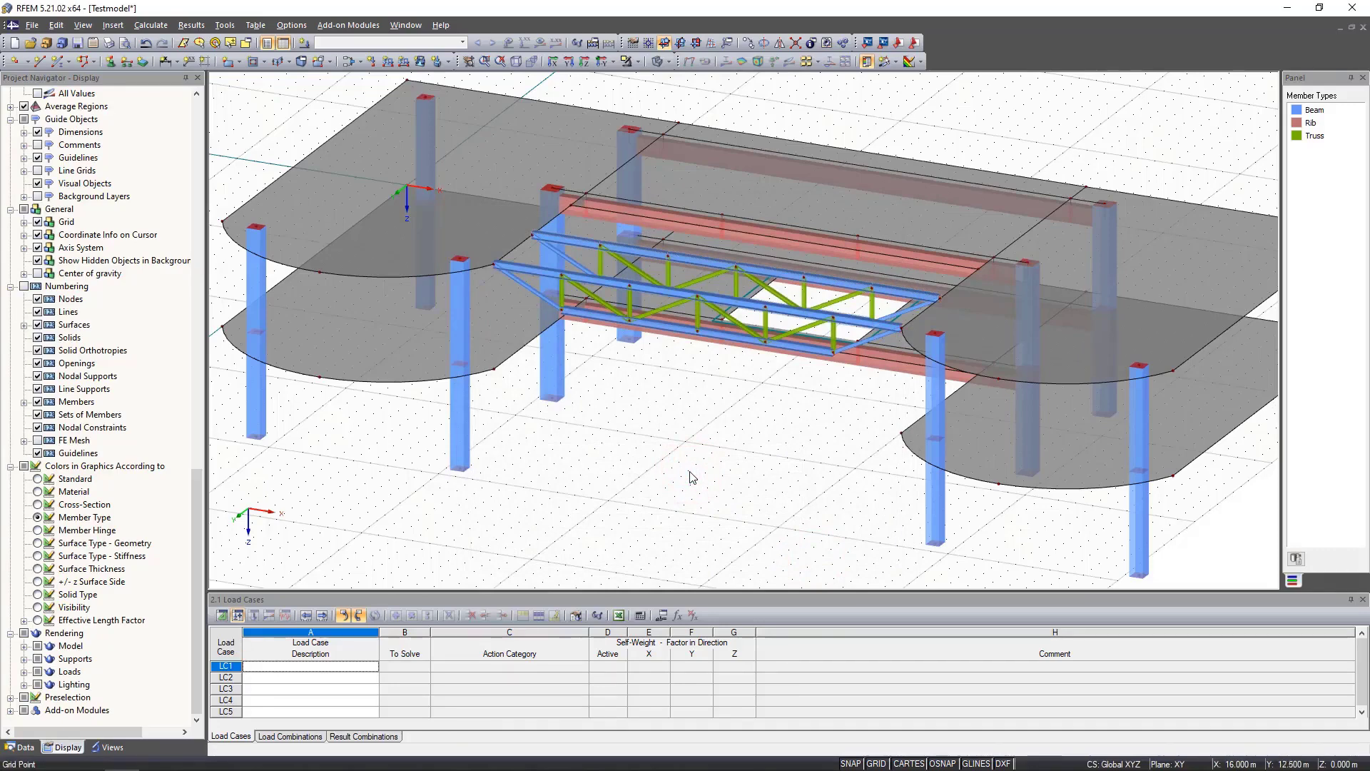
Step: Copy the four inner upper-storey columns up one storey so the copies stand on the upper slab
{"action": "scroll", "coordinate": [691, 477], "scroll_direction": "up", "scroll_amount": 2}
{"action": "scroll", "coordinate": [690, 476], "scroll_direction": "up", "scroll_amount": 2}
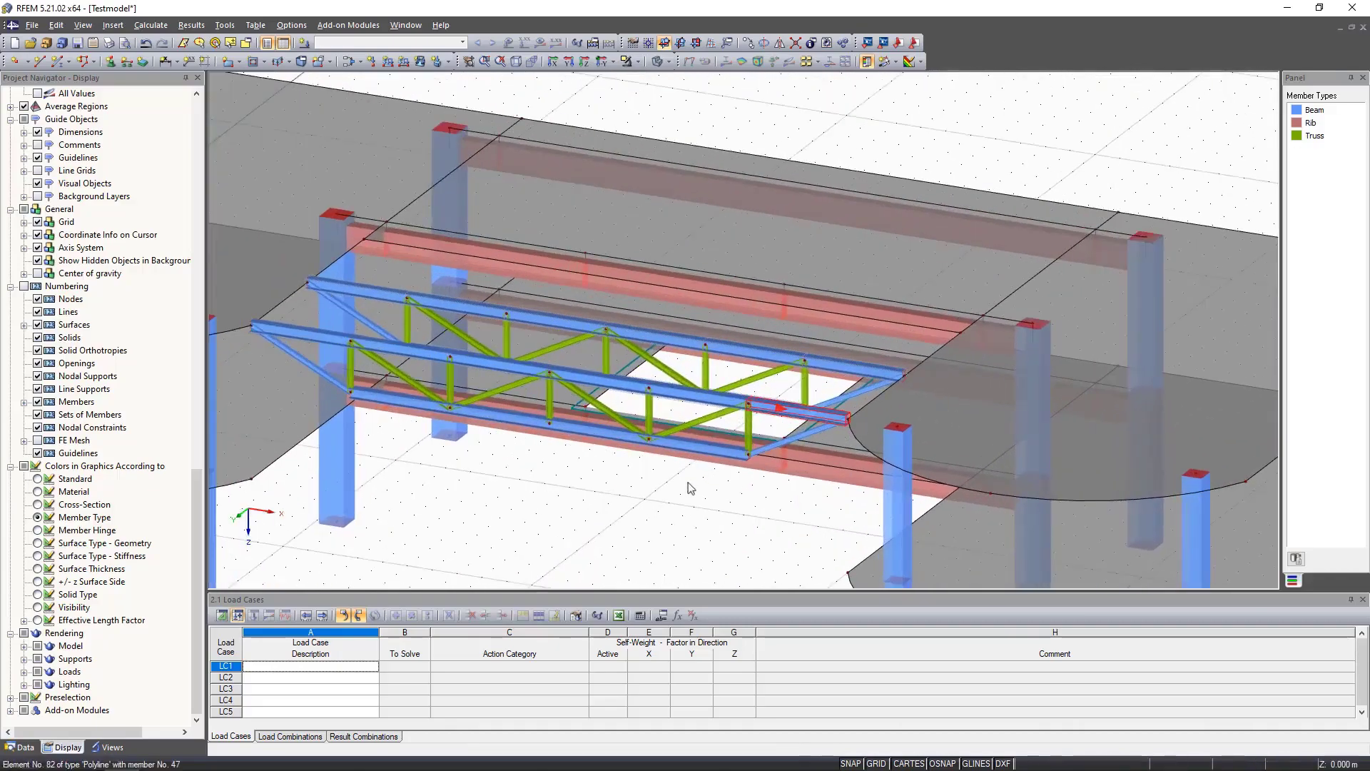
{"action": "middle_click_drag", "start_coordinate": [687, 521], "coordinate": [681, 514]}
{"action": "mouse_move", "coordinate": [672, 462]}
{"action": "middle_mouse_down", "text": "ctrl"}
{"action": "mouse_move", "coordinate": [655, 447]}
{"action": "mouse_move", "coordinate": [695, 448]}
{"action": "middle_mouse_up", "text": "ctrl"}
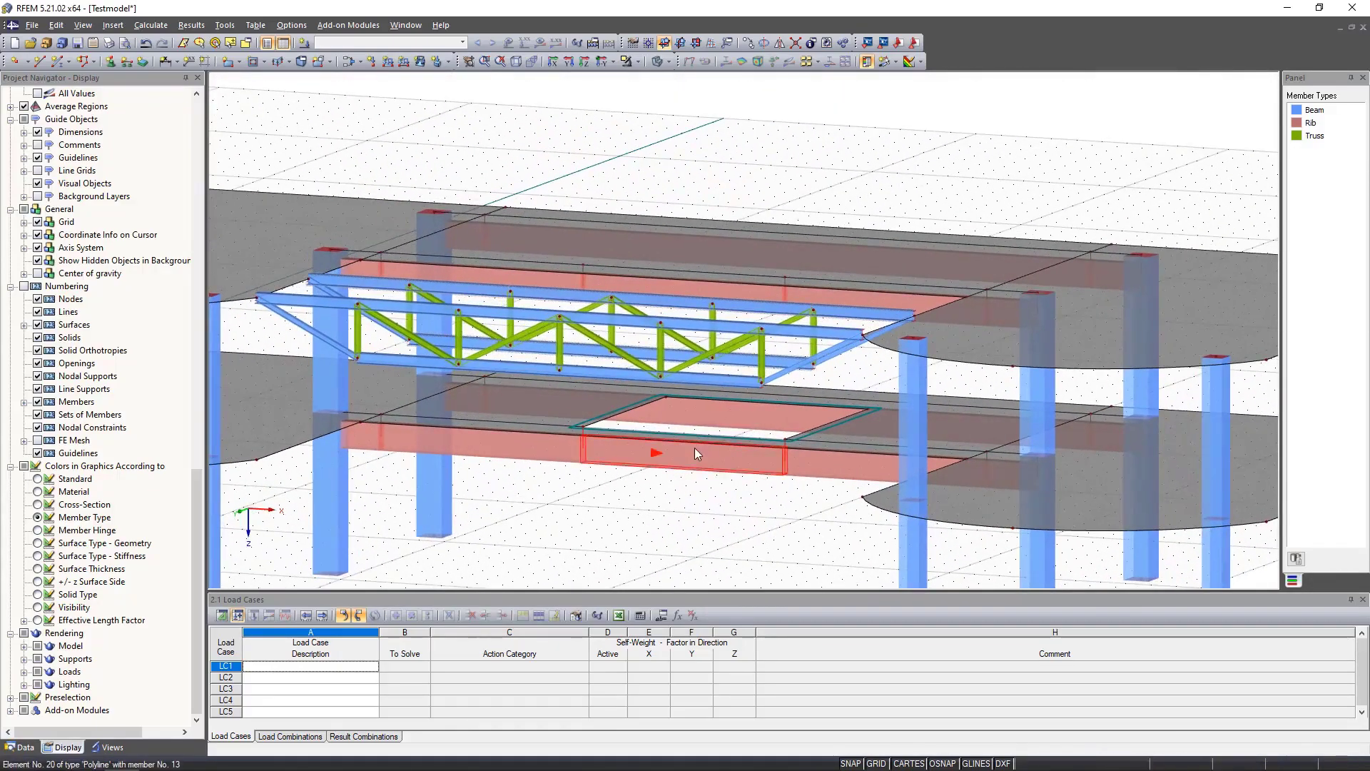
{"action": "left_click", "coordinate": [333, 396]}
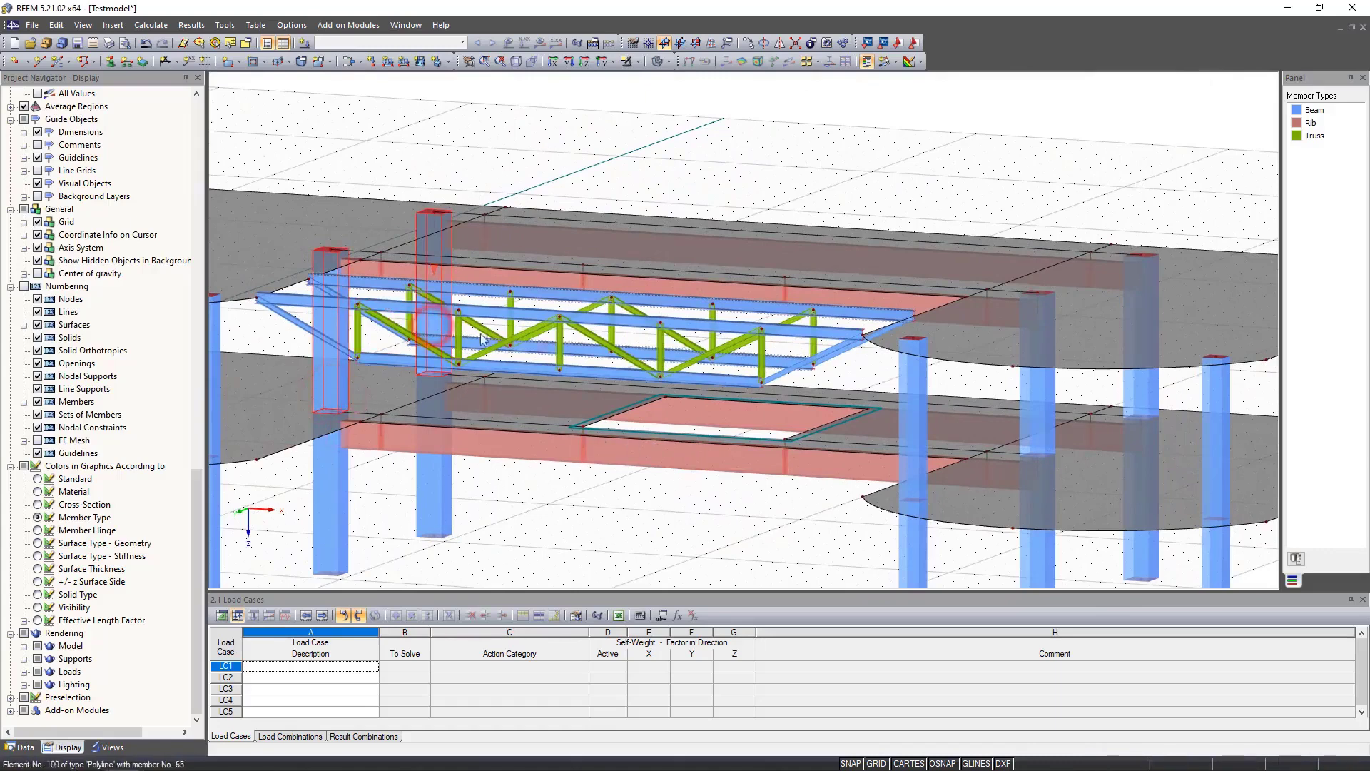
{"action": "left_click", "coordinate": [1038, 421]}
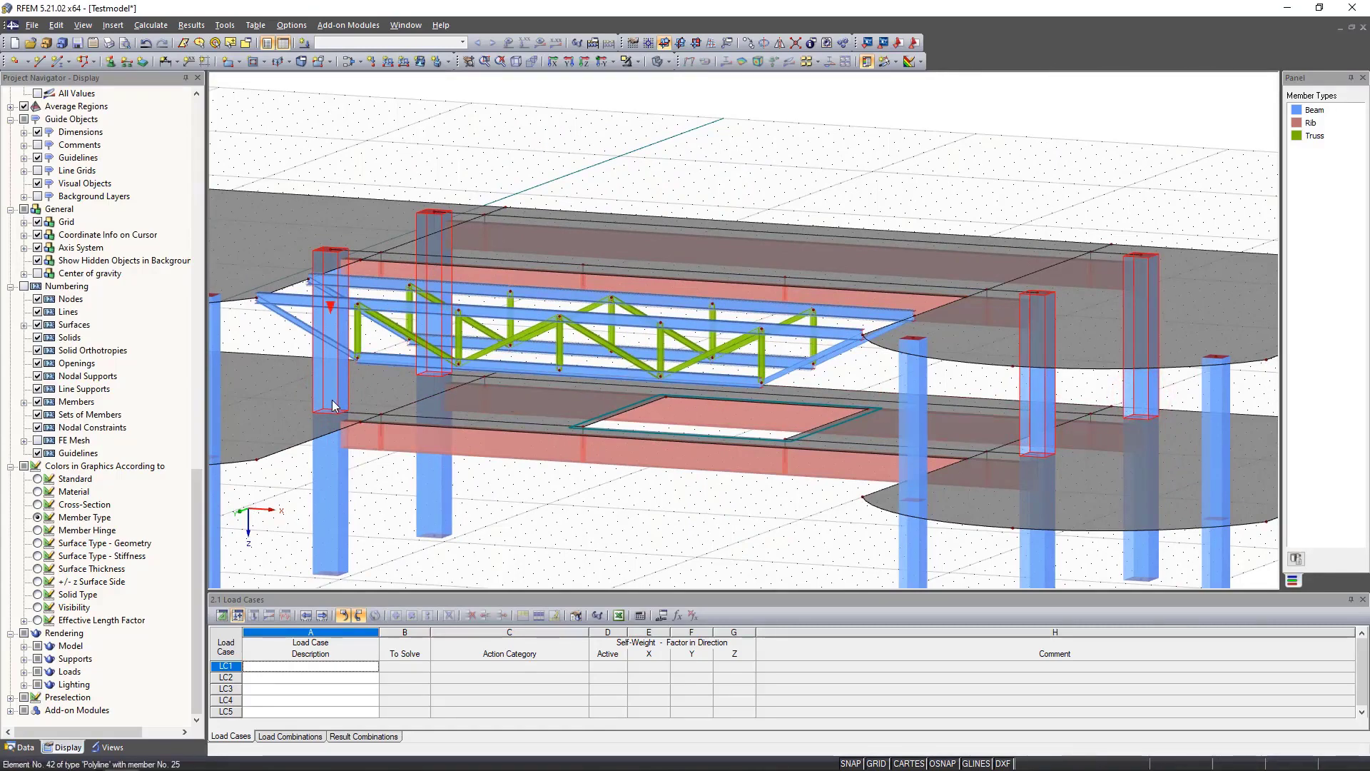
{"action": "left_click", "coordinate": [333, 251]}
{"action": "middle_click_drag", "start_coordinate": [771, 161], "coordinate": [745, 279]}
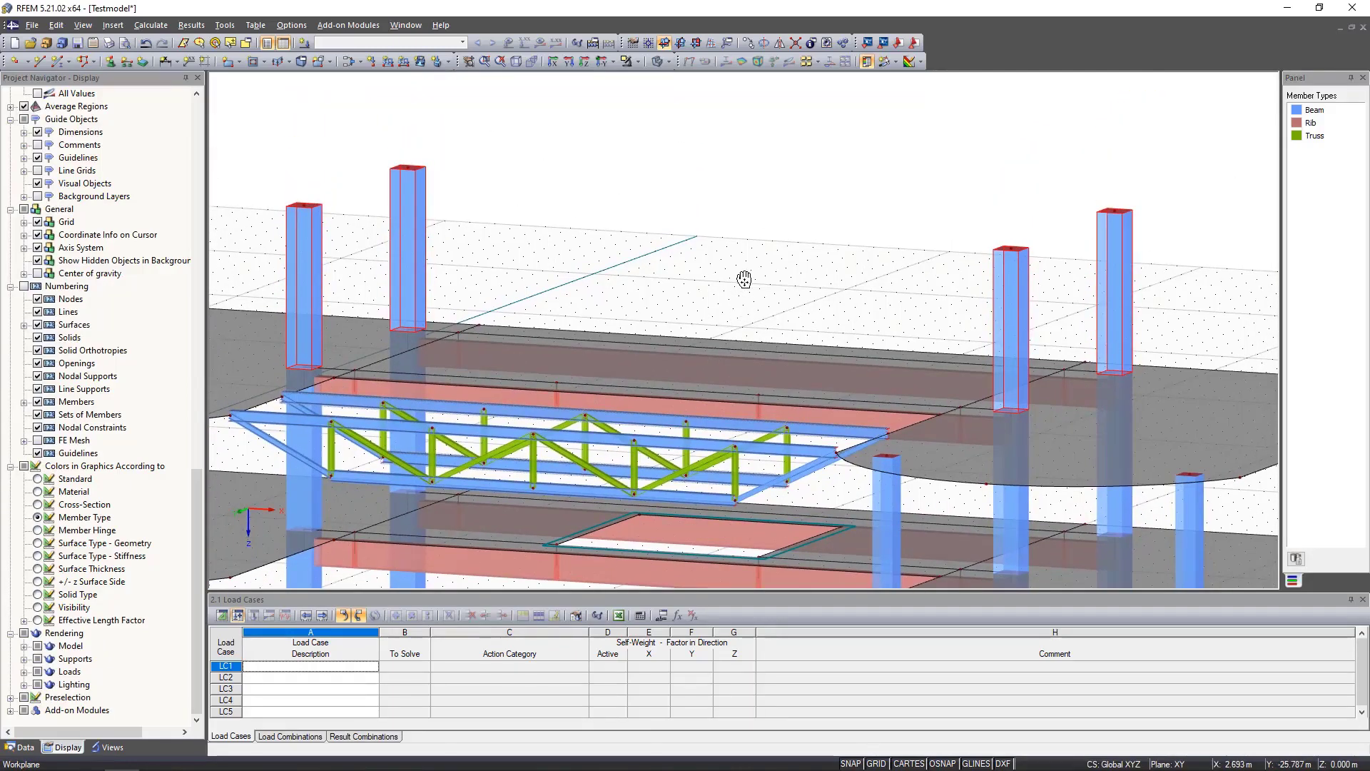
Step: Display only the four copied columns and set the work plane origin to the top node of the rear left column
{"action": "left_click", "coordinate": [626, 64]}
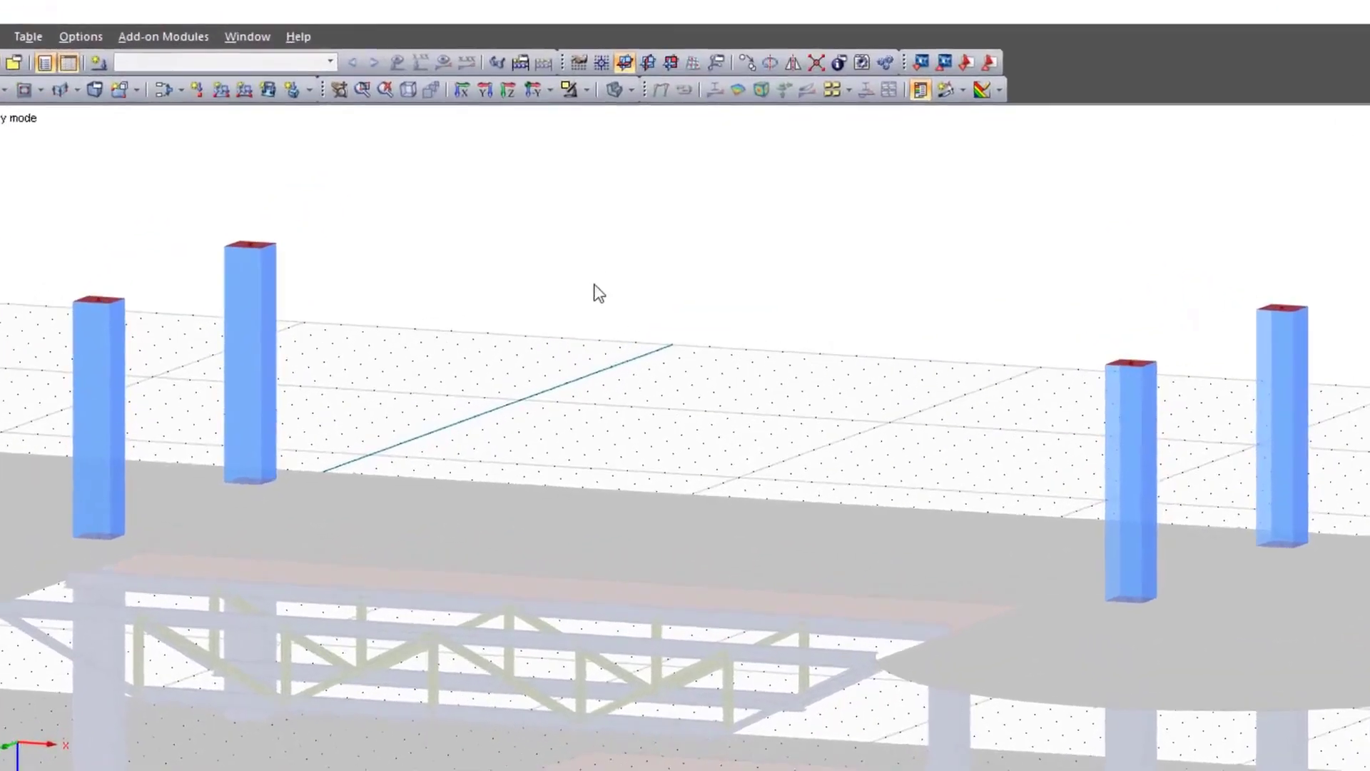
{"action": "left_click", "coordinate": [597, 63]}
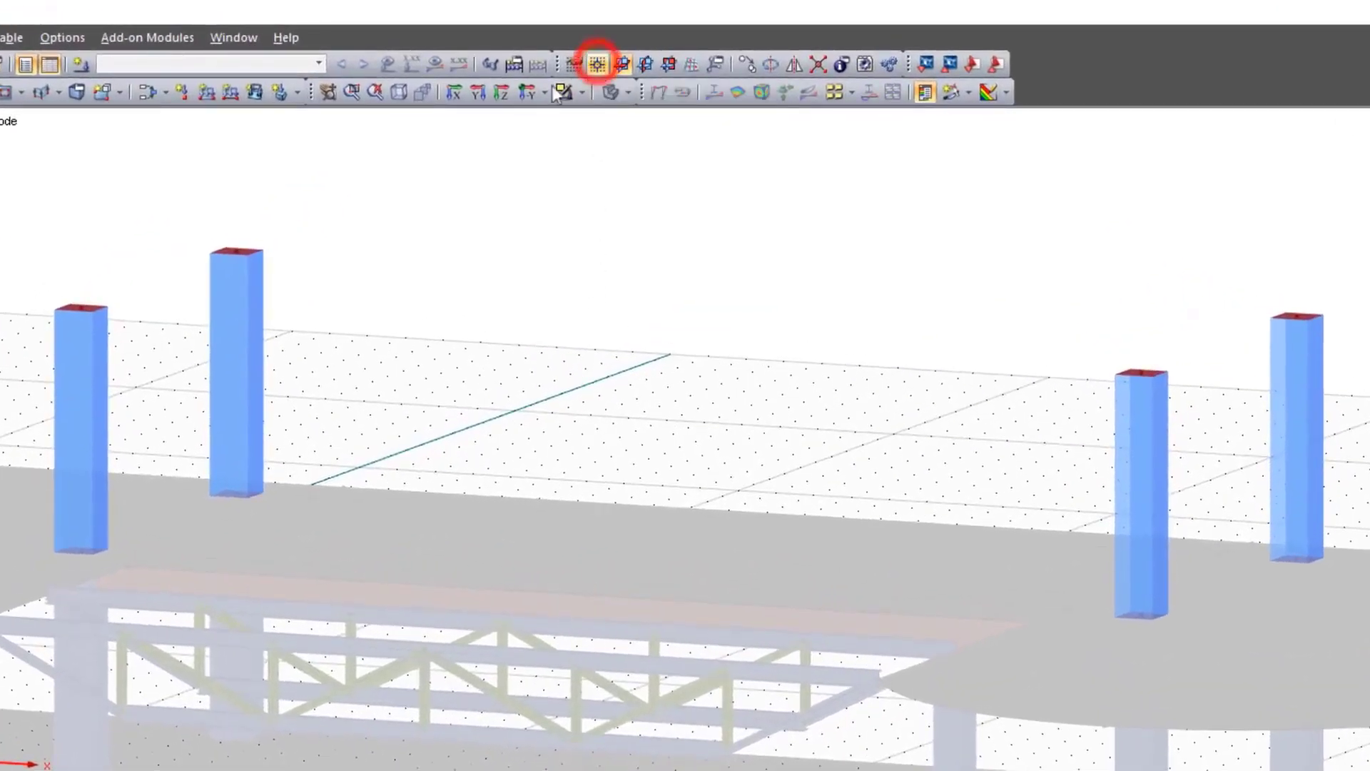
{"action": "left_click", "coordinate": [234, 250]}
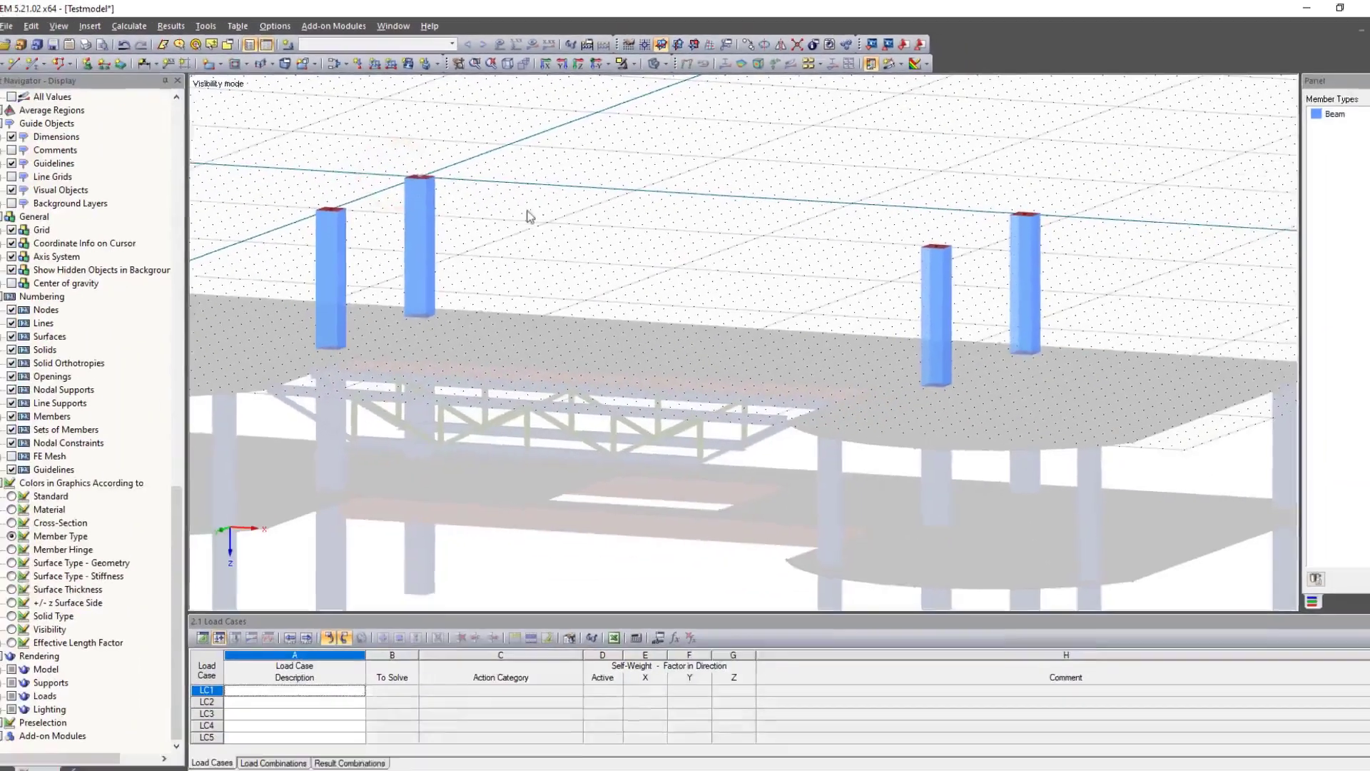
Step: In the Z-direction view, place four standard nodes outside the column corners at X -0.5 and 14.5 m, Y -0.5 and 5.5 m from the grid origin
{"action": "middle_click_drag", "start_coordinate": [559, 186], "coordinate": [567, 284]}
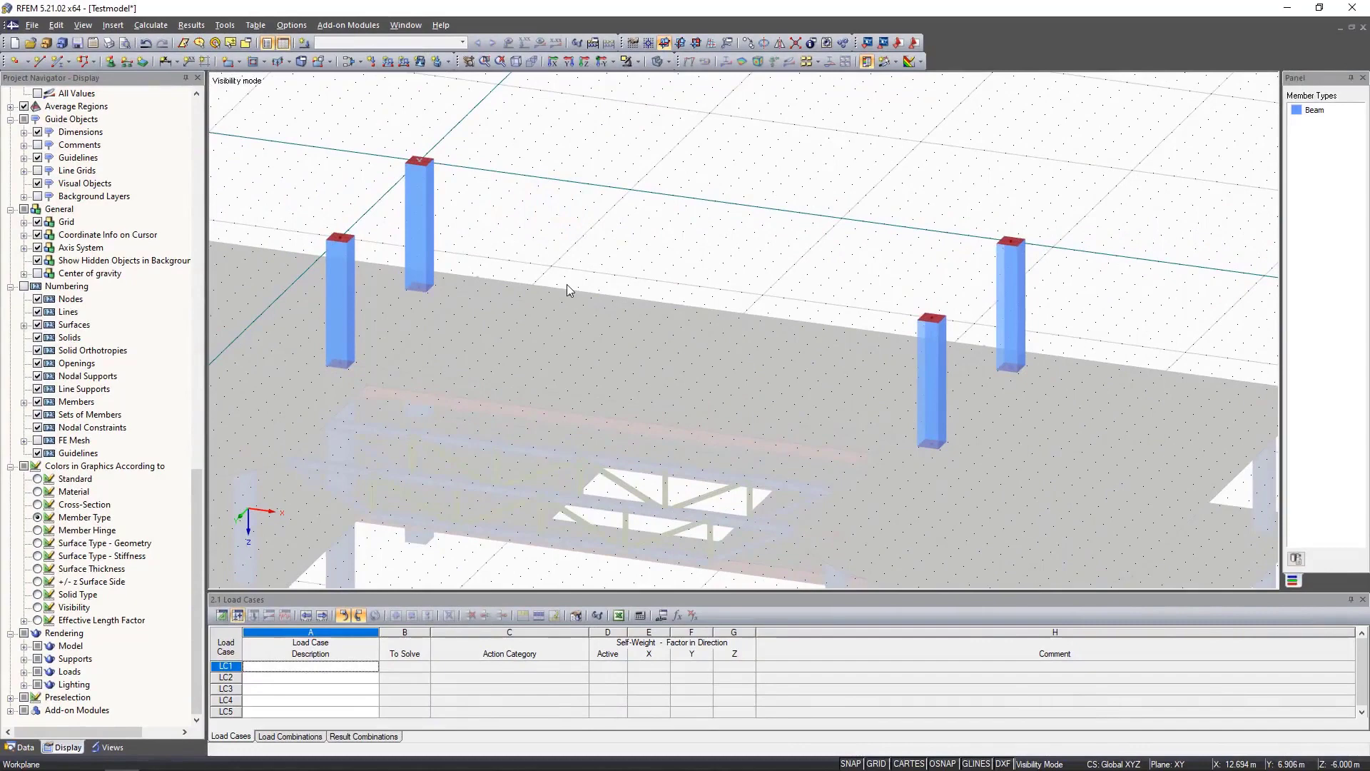
{"action": "left_click", "coordinate": [585, 62]}
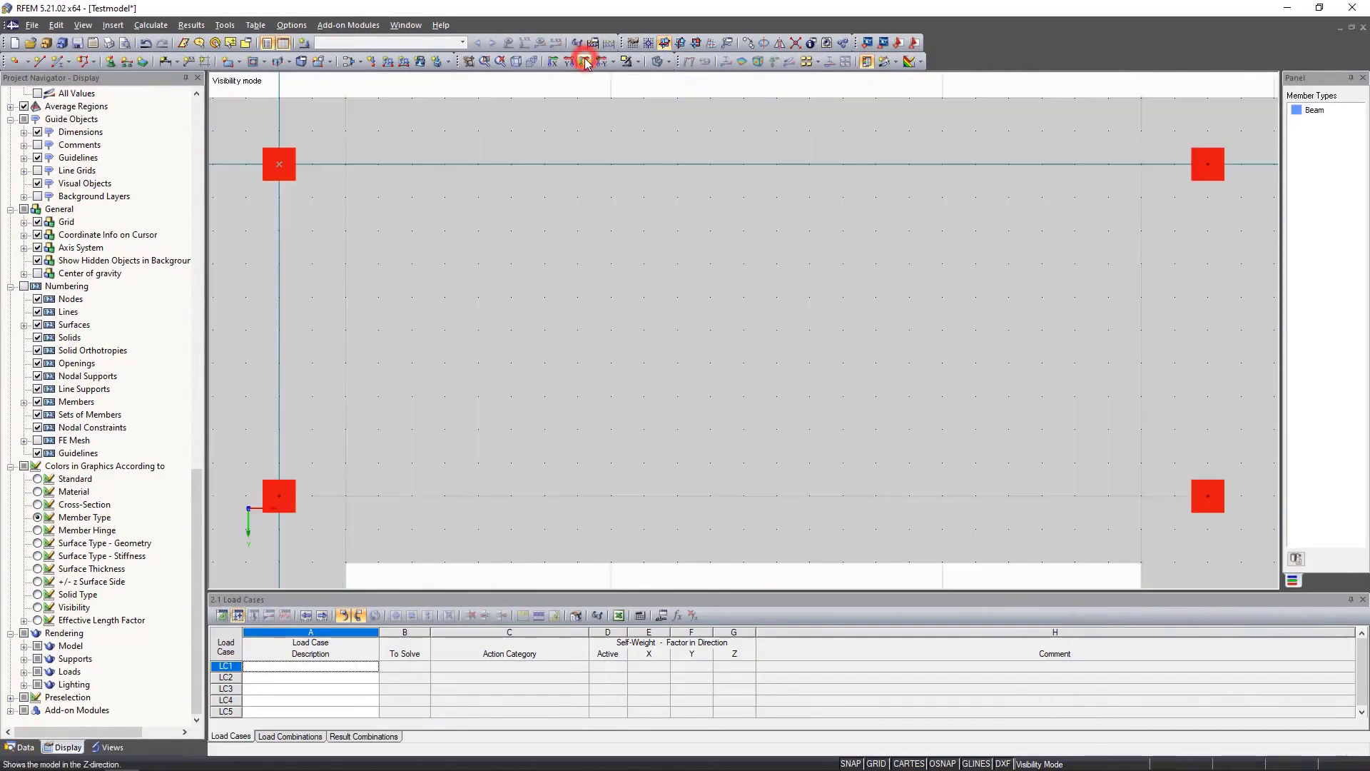
{"action": "left_click", "coordinate": [14, 62]}
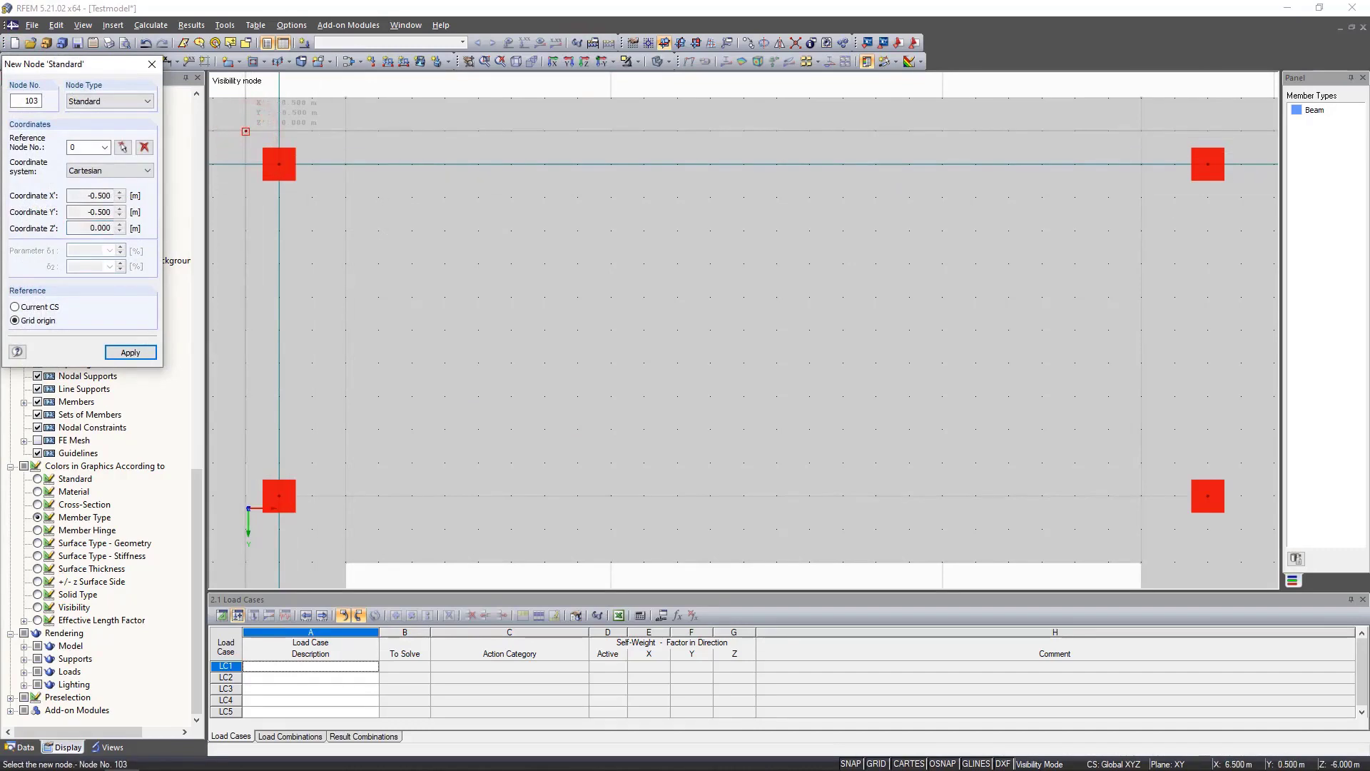
{"action": "left_click", "coordinate": [245, 132]}
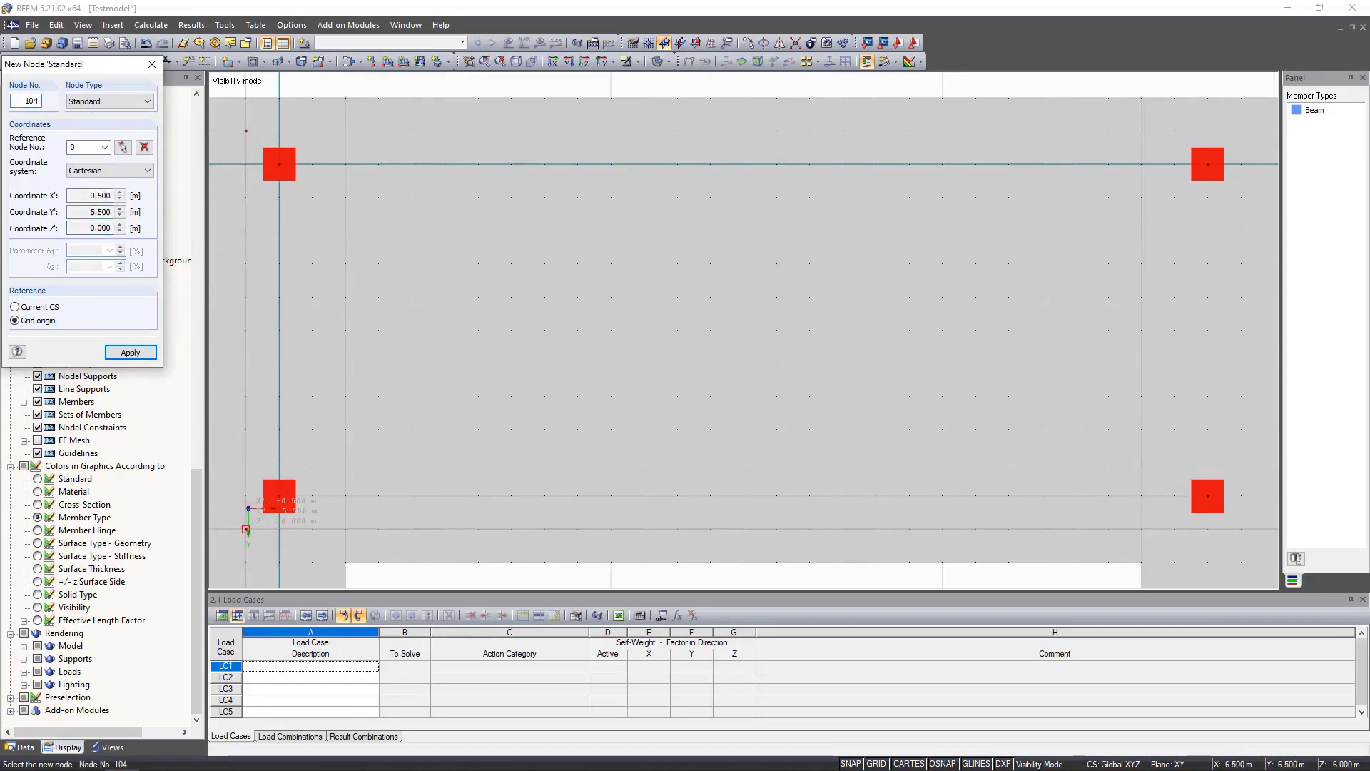
{"action": "left_click", "coordinate": [245, 530]}
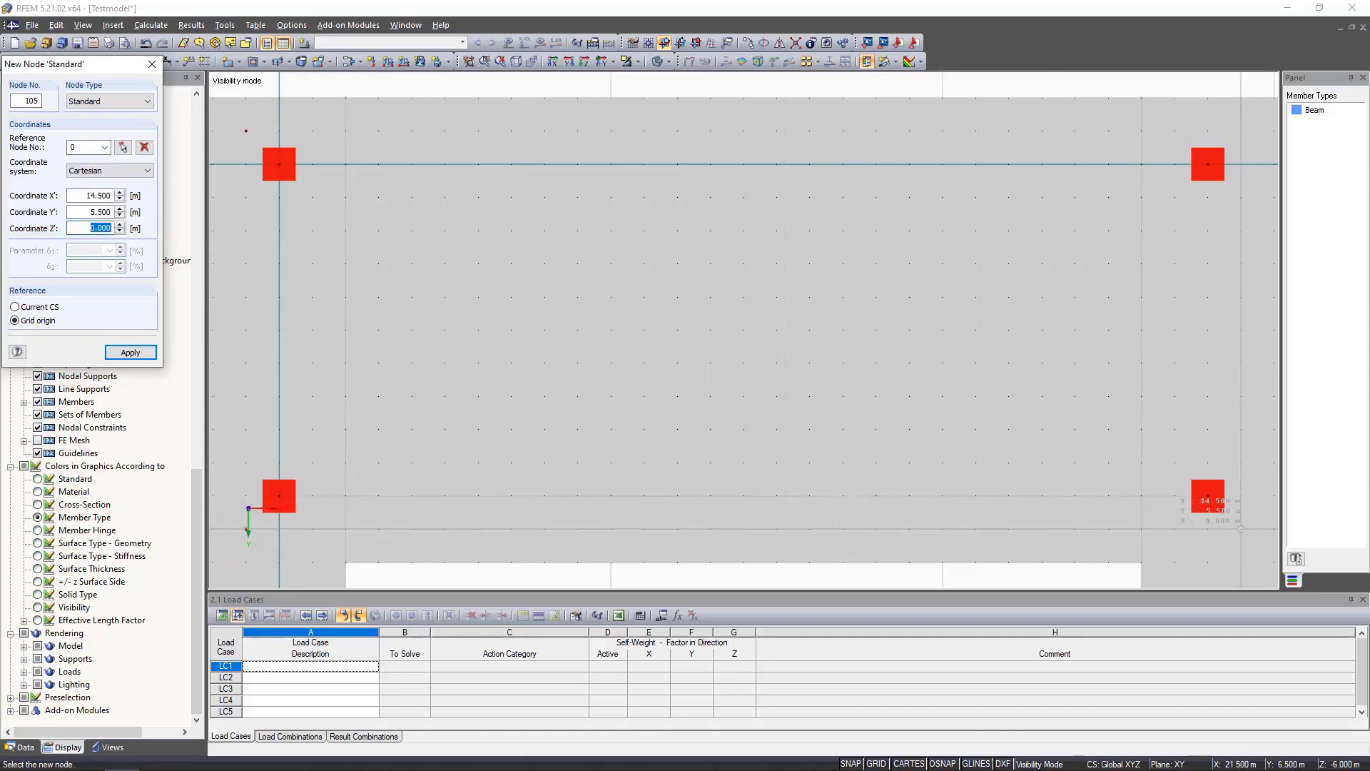
{"action": "left_click", "coordinate": [1240, 528]}
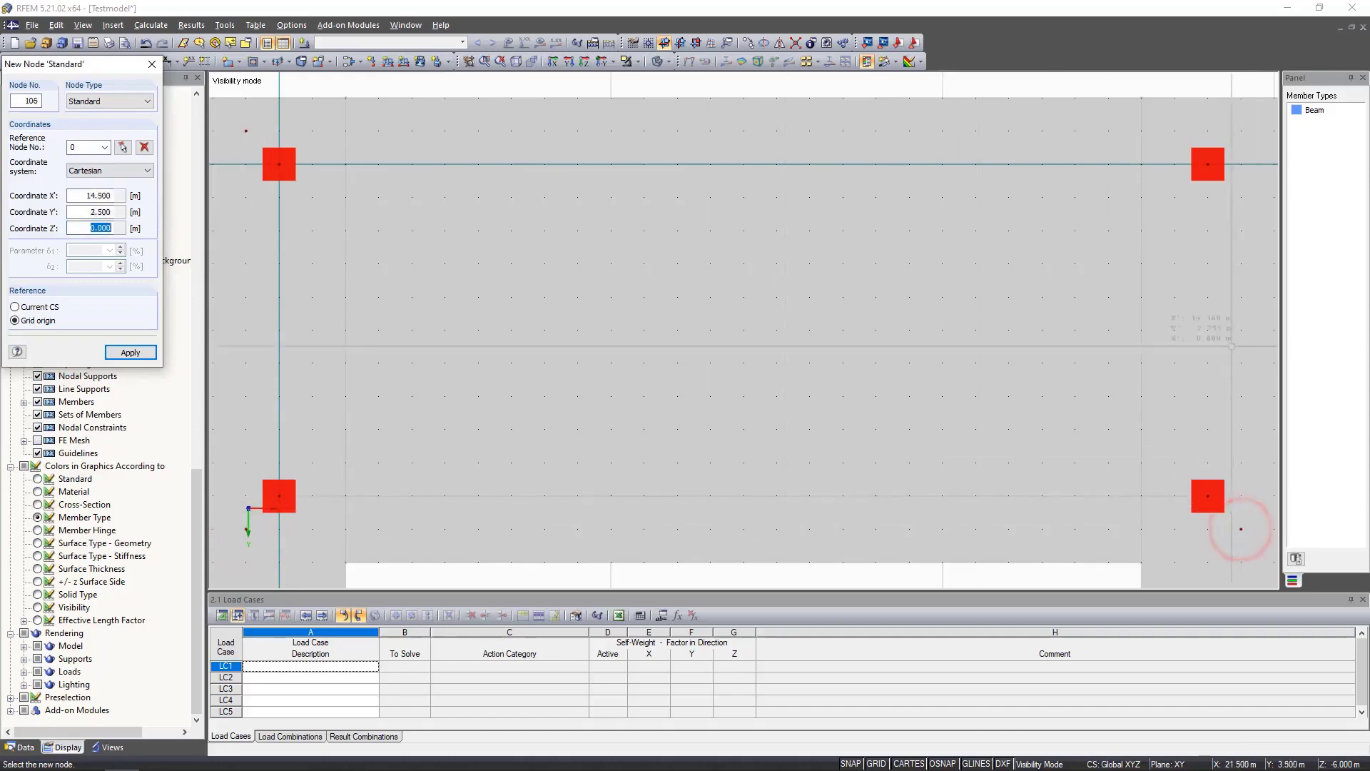
{"action": "left_click", "coordinate": [1240, 131]}
{"action": "right_click", "coordinate": [820, 305]}
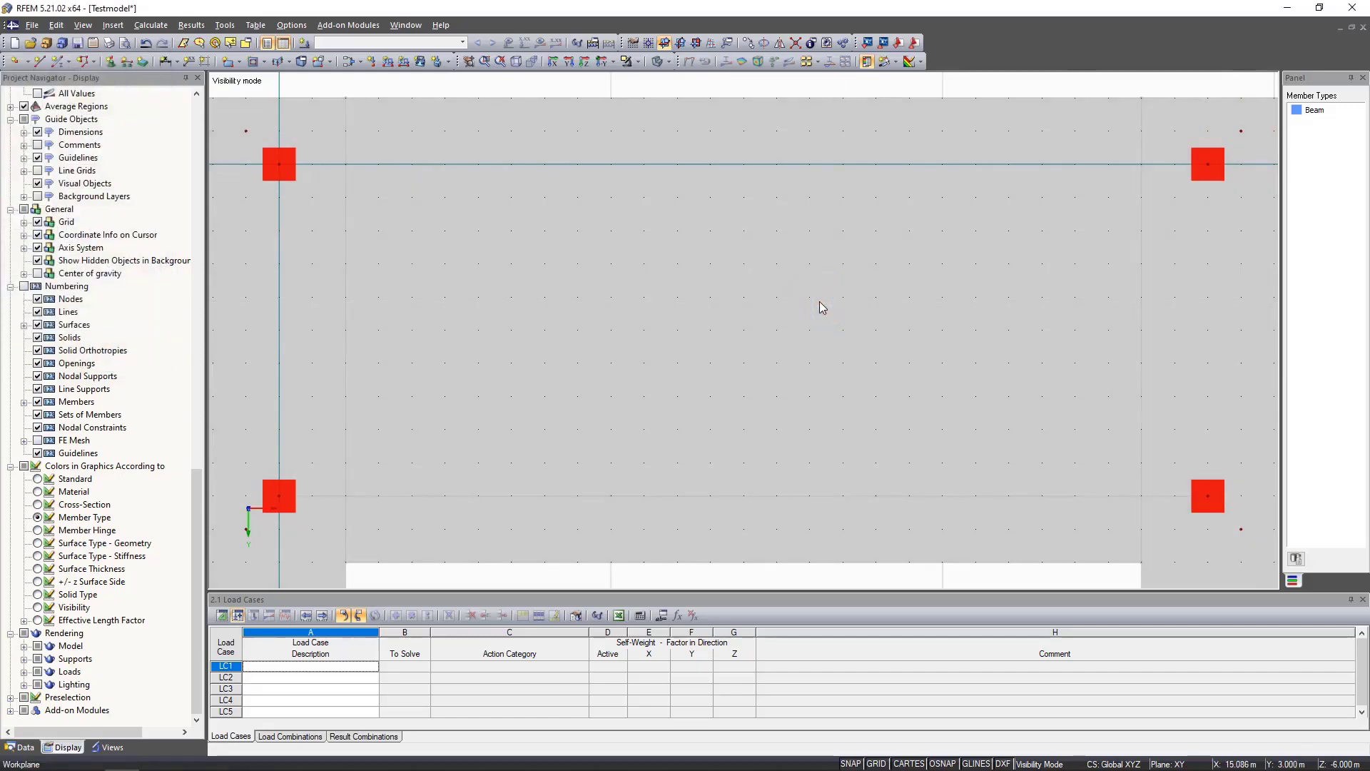
Step: Cancel the visibility mode to display the whole building model again
{"action": "scroll", "coordinate": [819, 301], "scroll_direction": "down", "scroll_amount": 2}
{"action": "middle_click_drag", "start_coordinate": [723, 412], "coordinate": [561, 113], "text": "ctrl"}
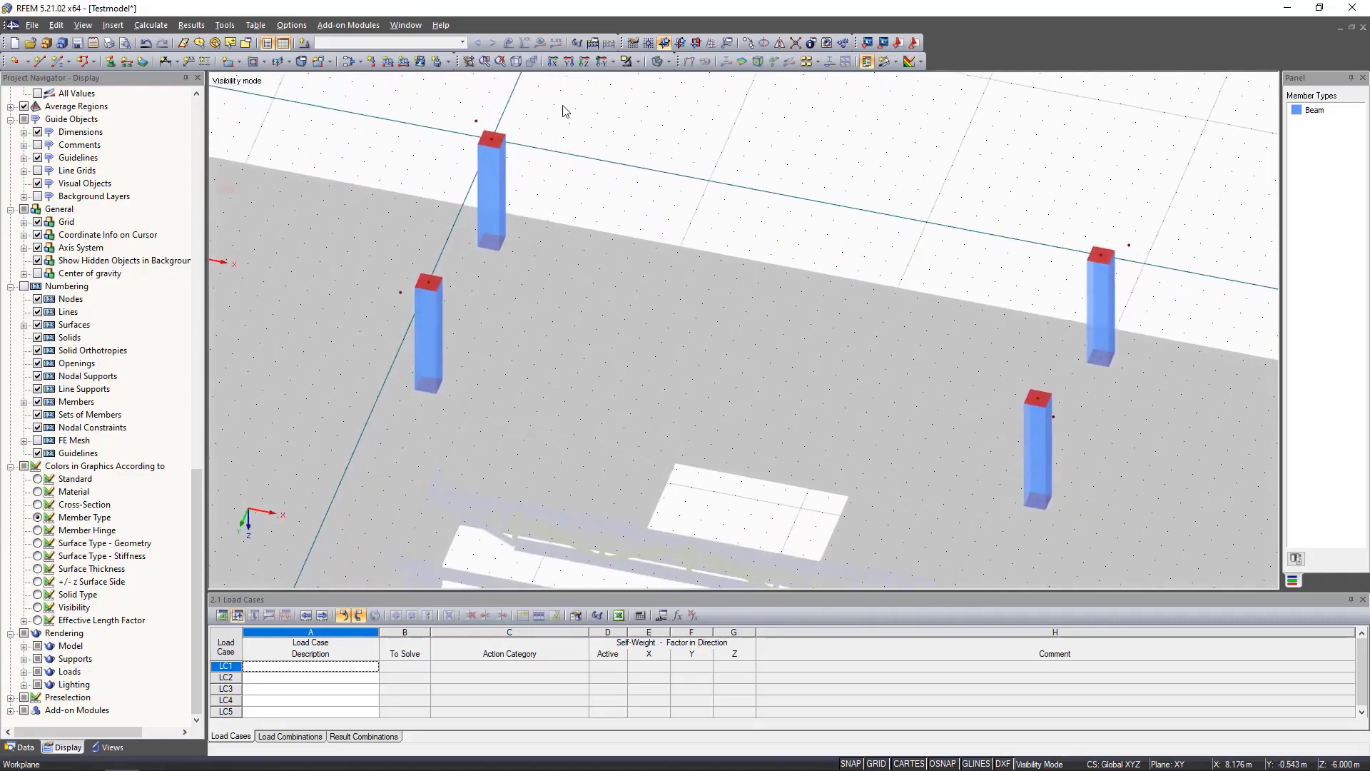
{"action": "scroll", "coordinate": [562, 111], "scroll_direction": "down", "scroll_amount": 2}
{"action": "middle_click_drag", "start_coordinate": [694, 359], "coordinate": [694, 229]}
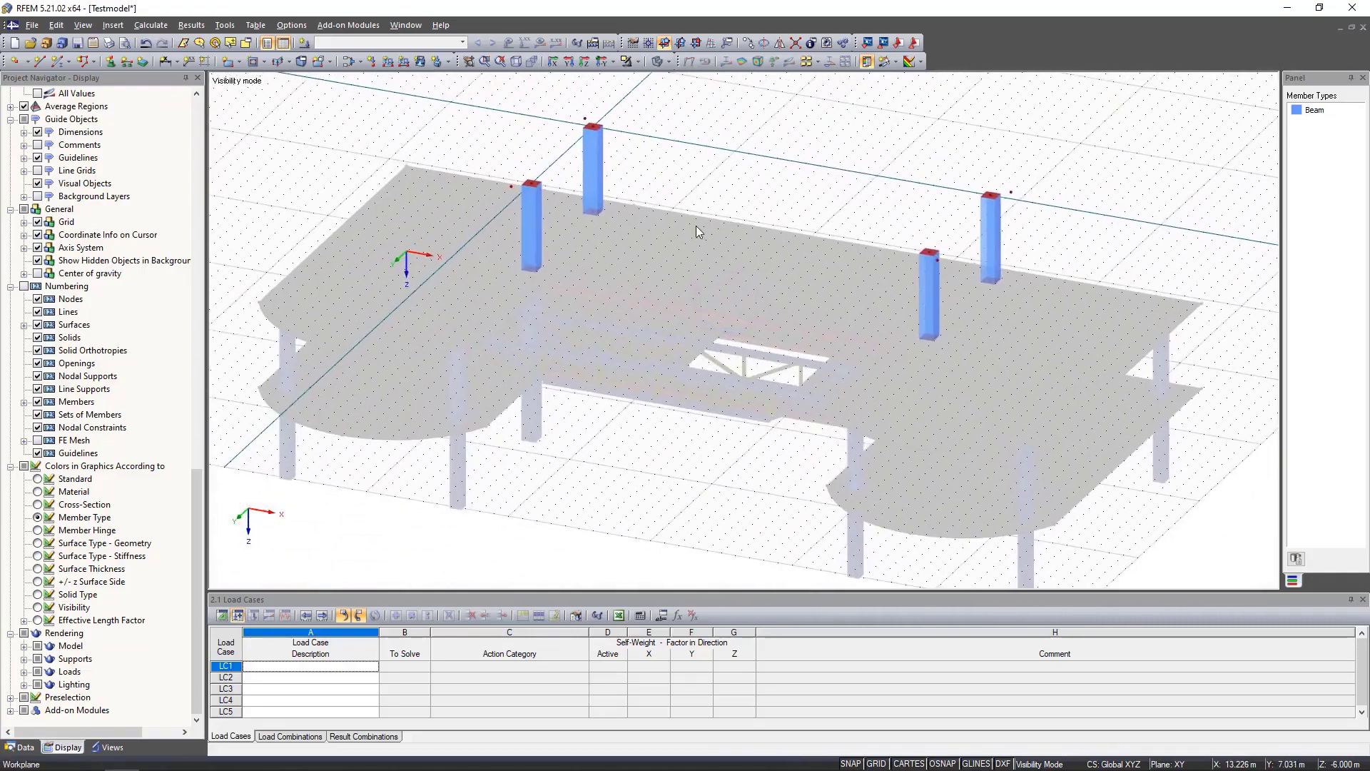
{"action": "left_click", "coordinate": [629, 61]}
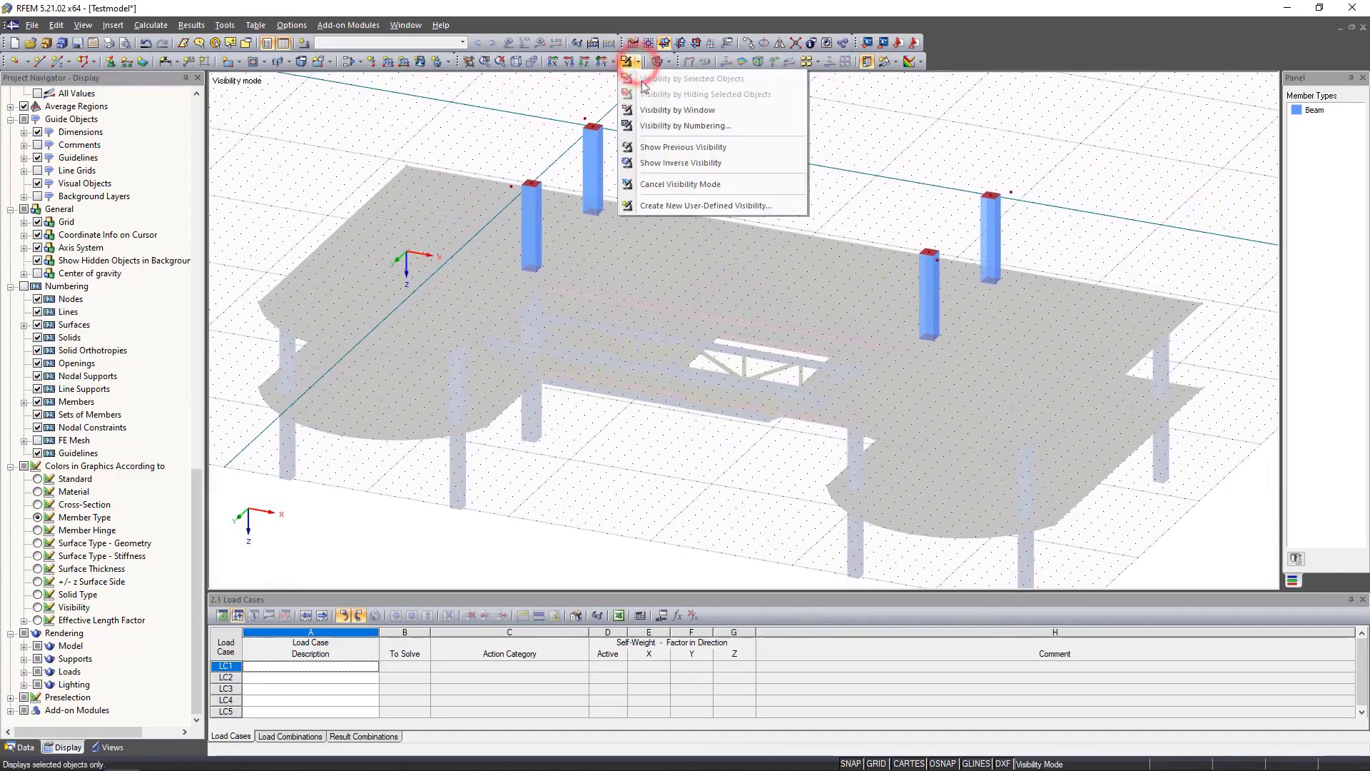
{"action": "left_click", "coordinate": [666, 185]}
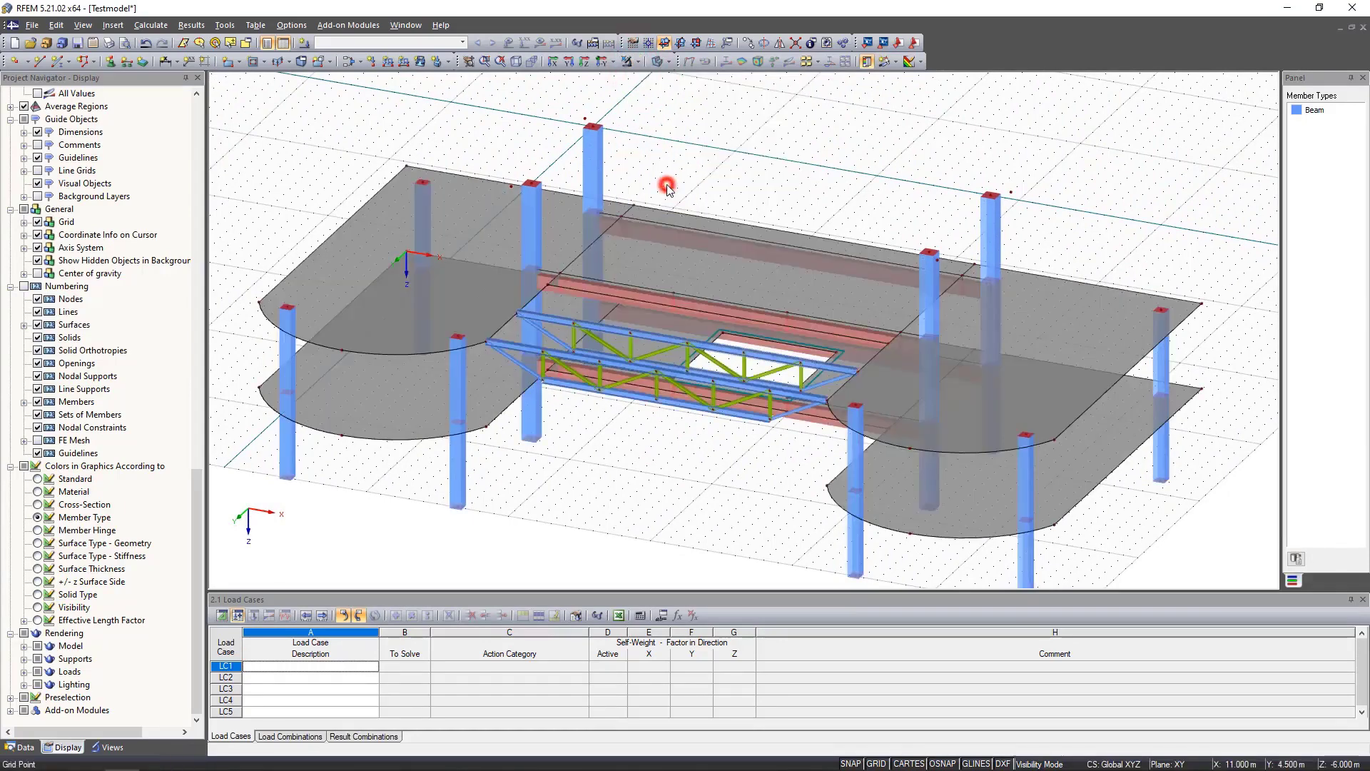
{"action": "left_click", "coordinate": [721, 185]}
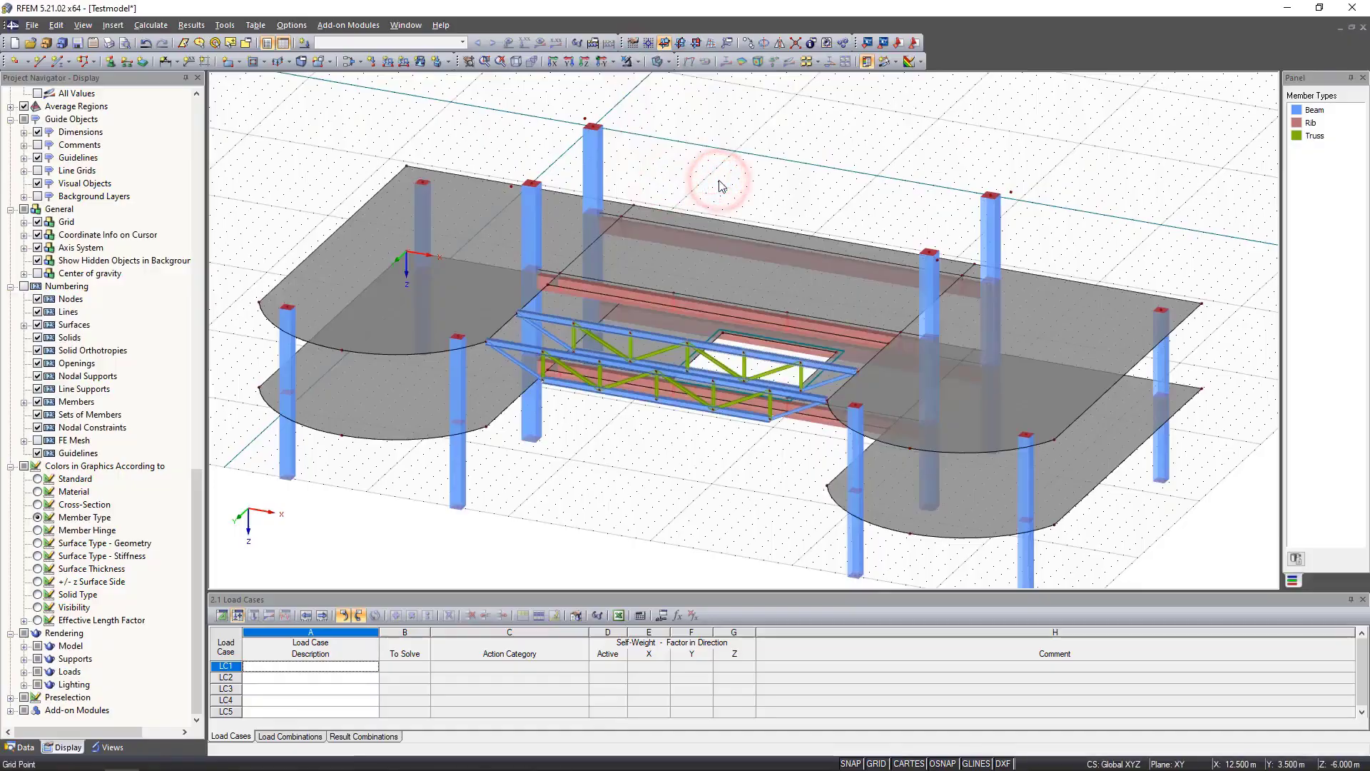